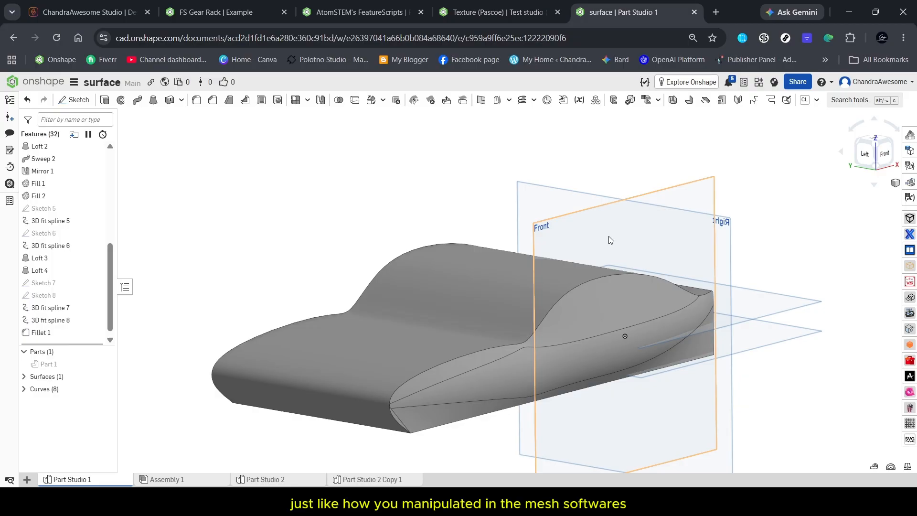
Examine the car body surface model from several angles.
right_drag(574, 240, 459, 255)
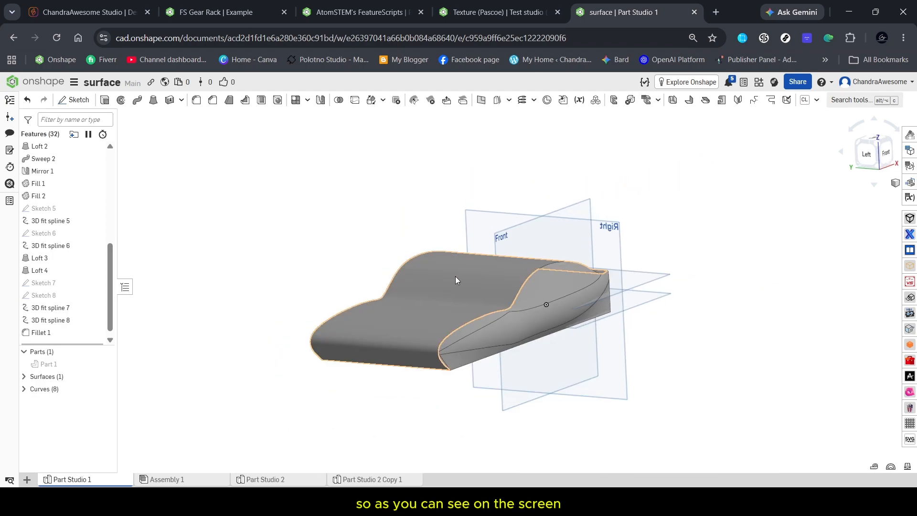
scroll(430, 294, up, 5)
right_drag(463, 292, 535, 298)
scroll(555, 224, down, 5)
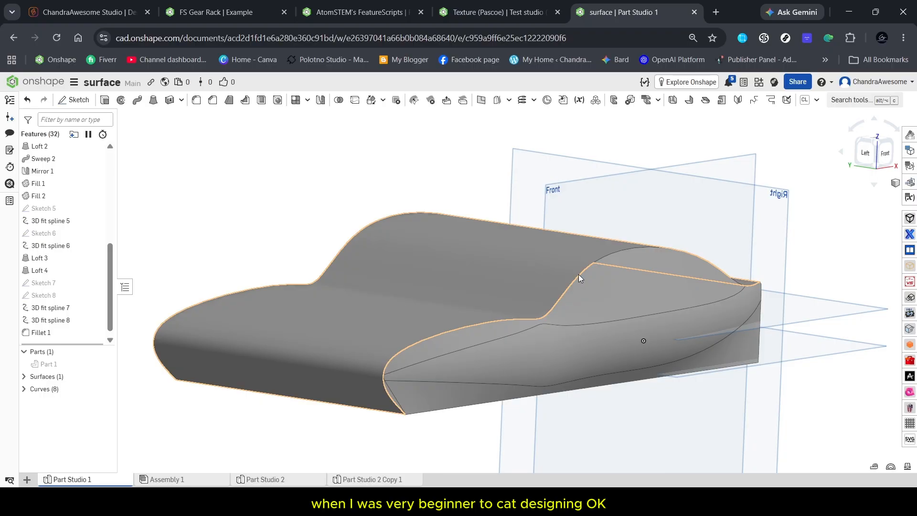
scroll(501, 270, up, 5)
right_drag(500, 270, 563, 275)
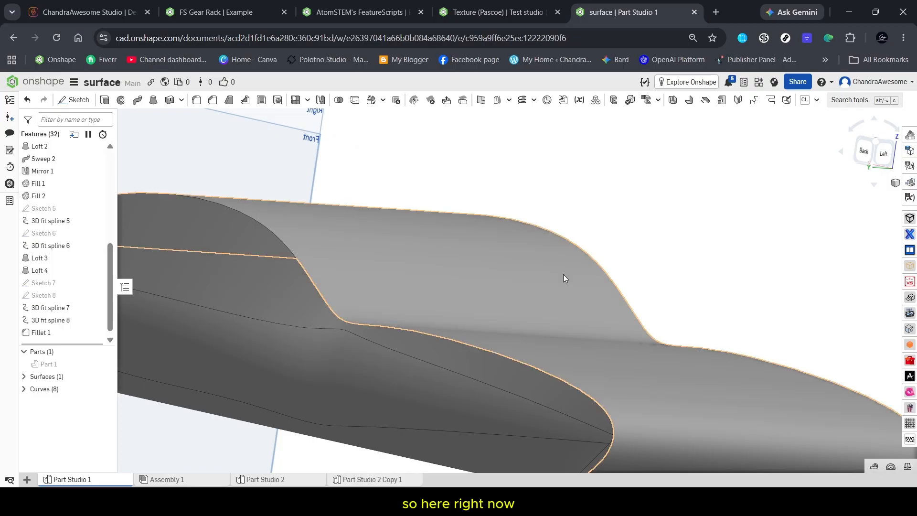
scroll(563, 274, down, 3)
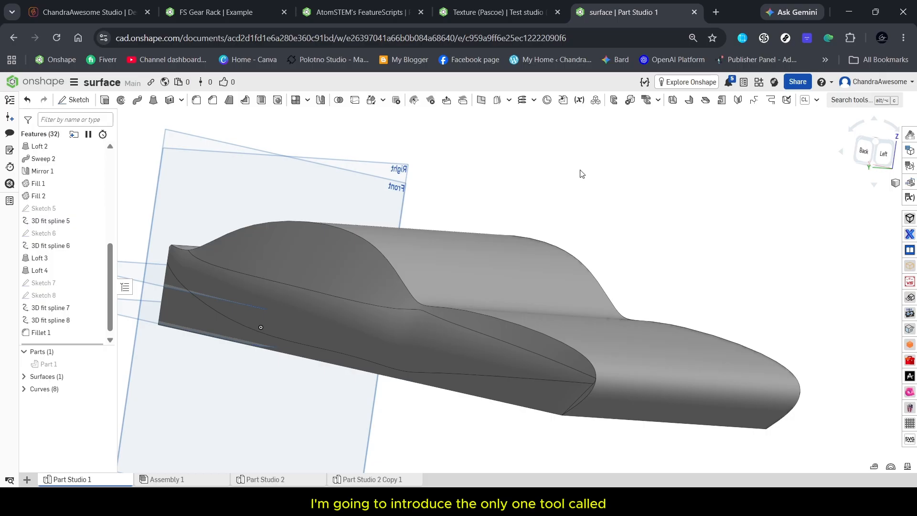
Search the tools for "free" and start a Free-Form Deformation feature.
click(842, 107)
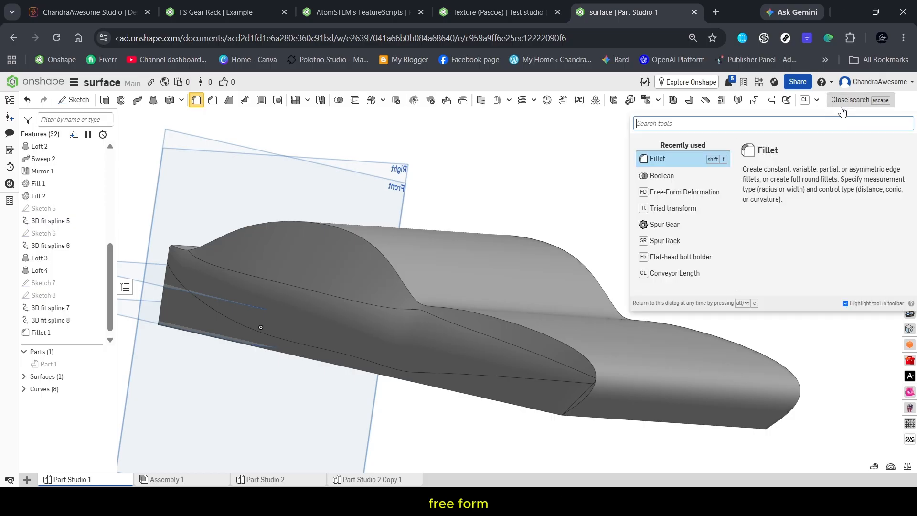
text(free)
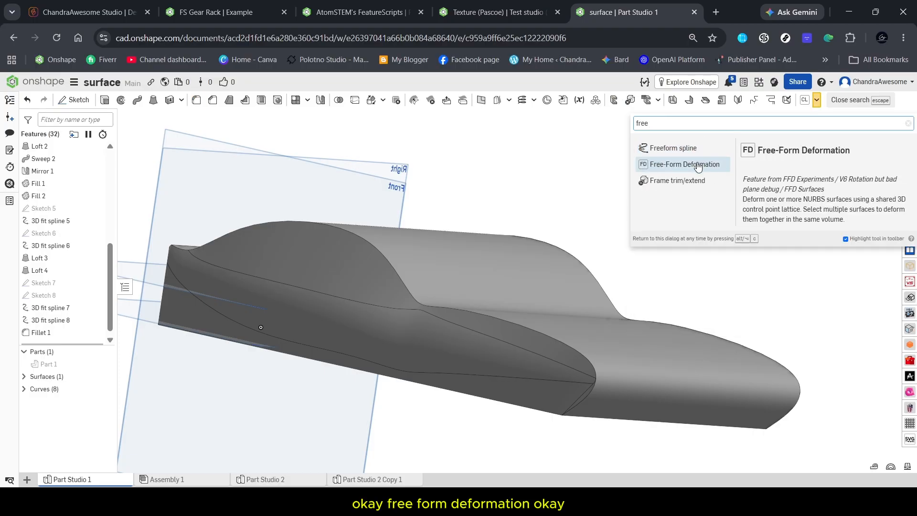
click(698, 165)
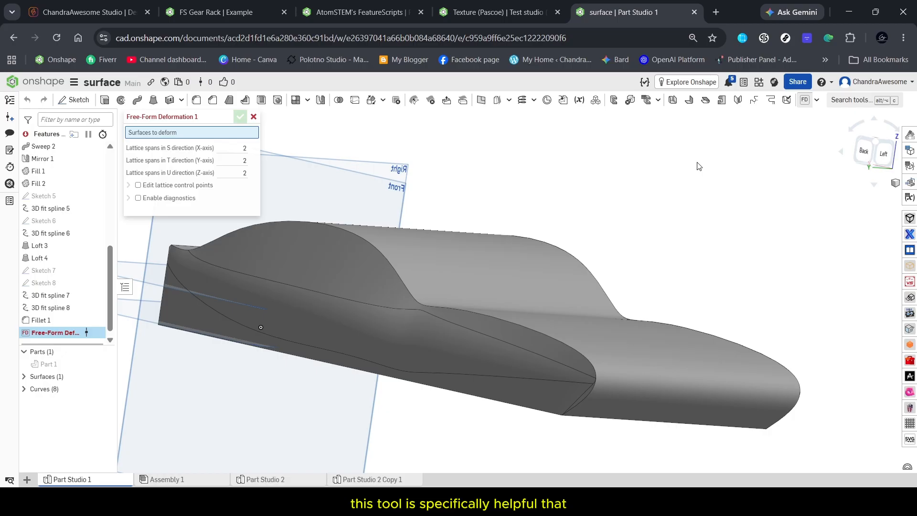
right_drag(698, 166, 601, 220)
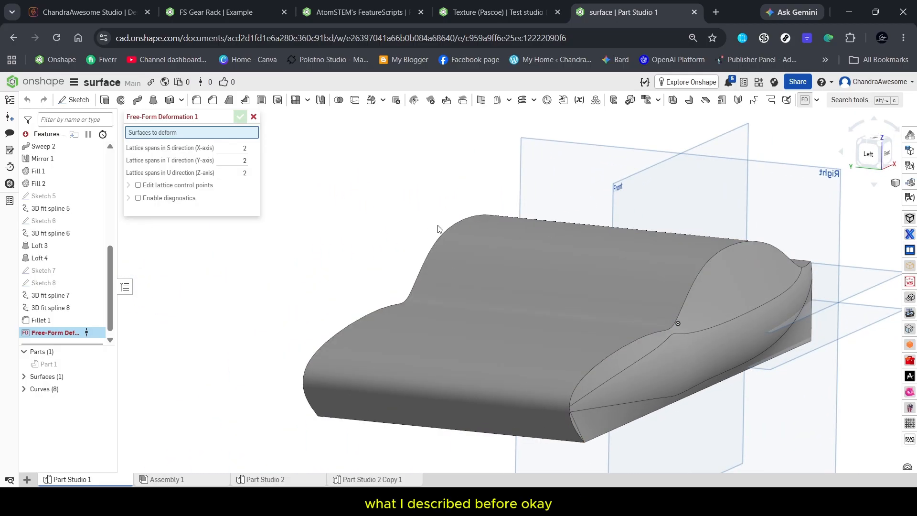
scroll(390, 195, down, 2)
scroll(391, 194, up, 1)
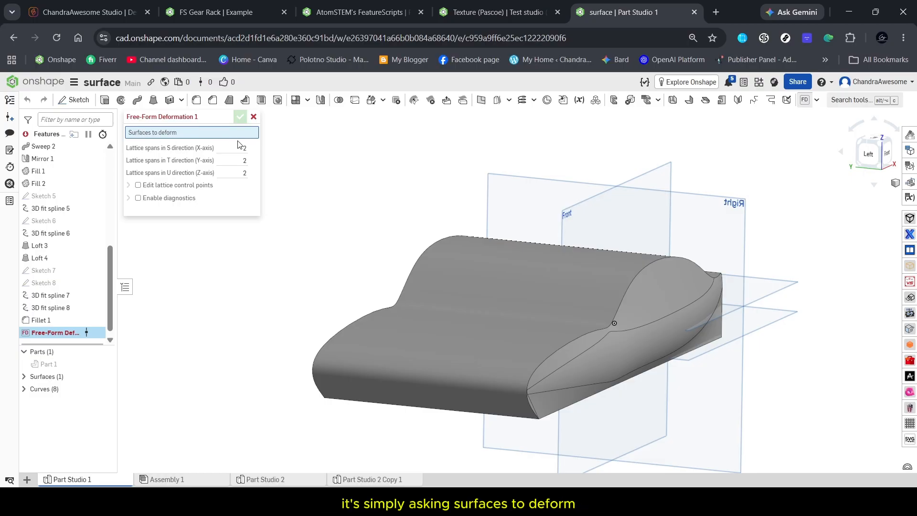
right_drag(564, 311, 509, 316)
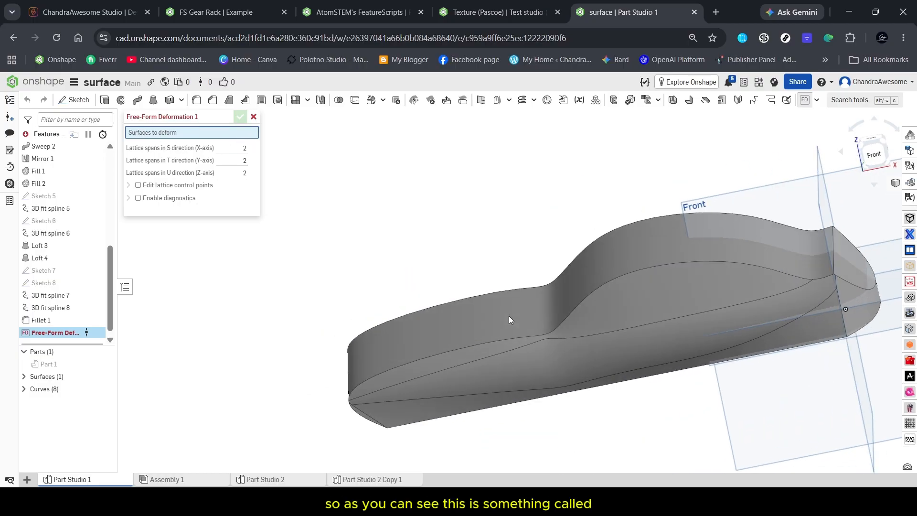
click(873, 156)
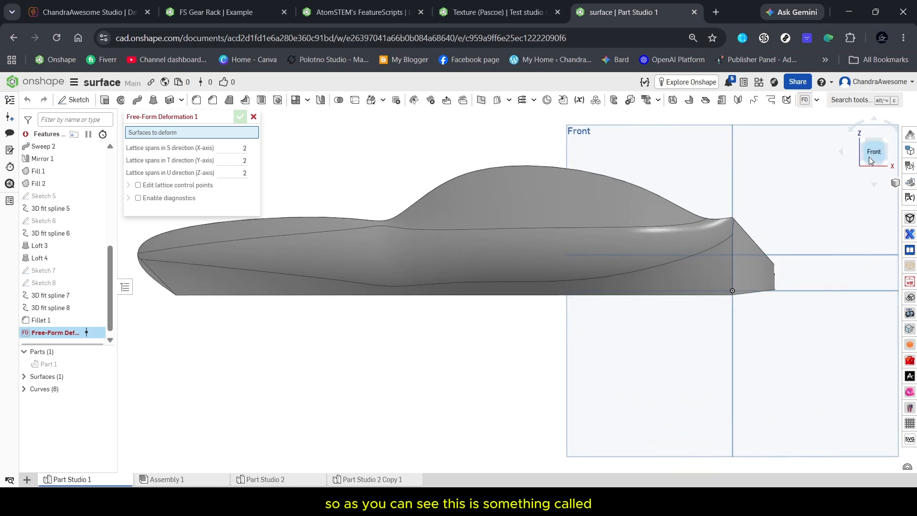
right_drag(762, 300, 504, 297)
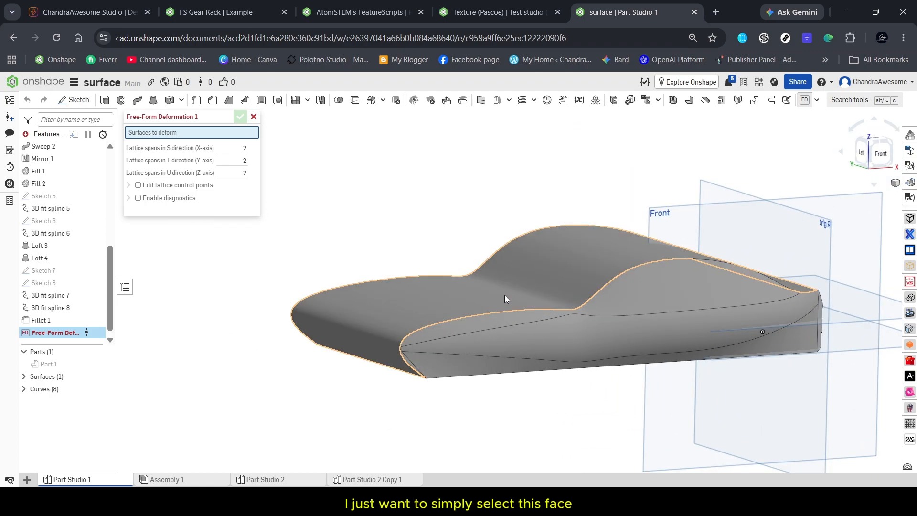
click(505, 296)
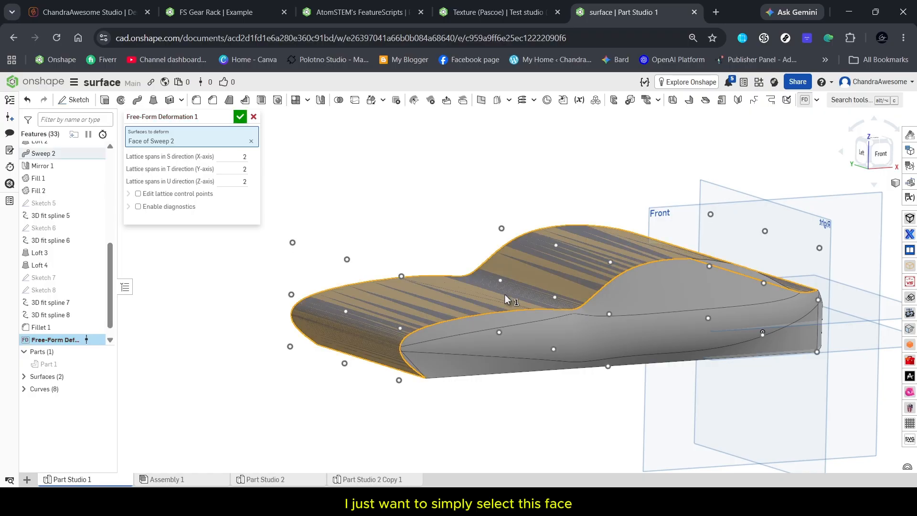
click(463, 331)
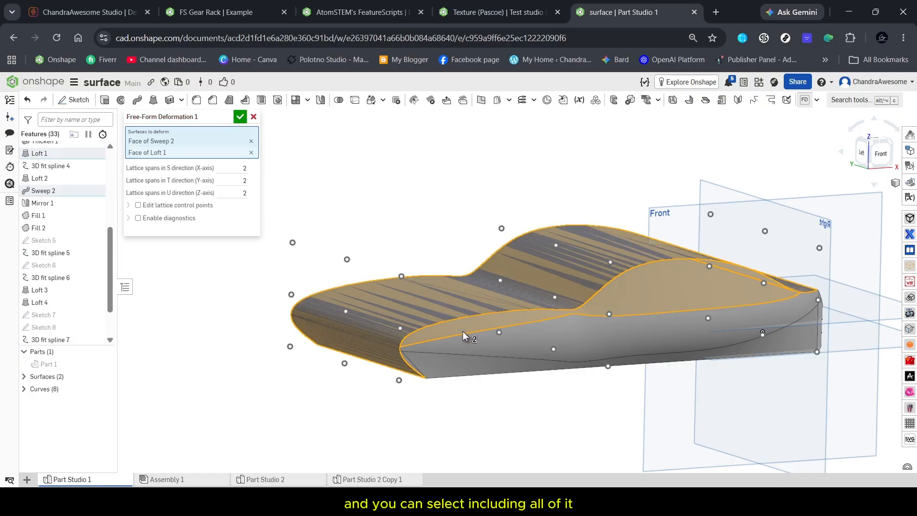
mouse_move(463, 331)
right_down()
mouse_move(522, 352)
mouse_move(457, 318)
right_up()
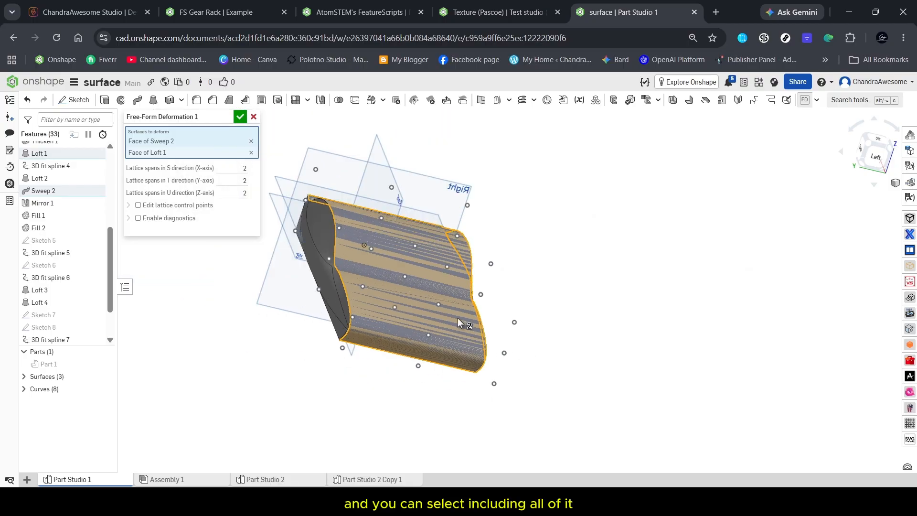
click(315, 248)
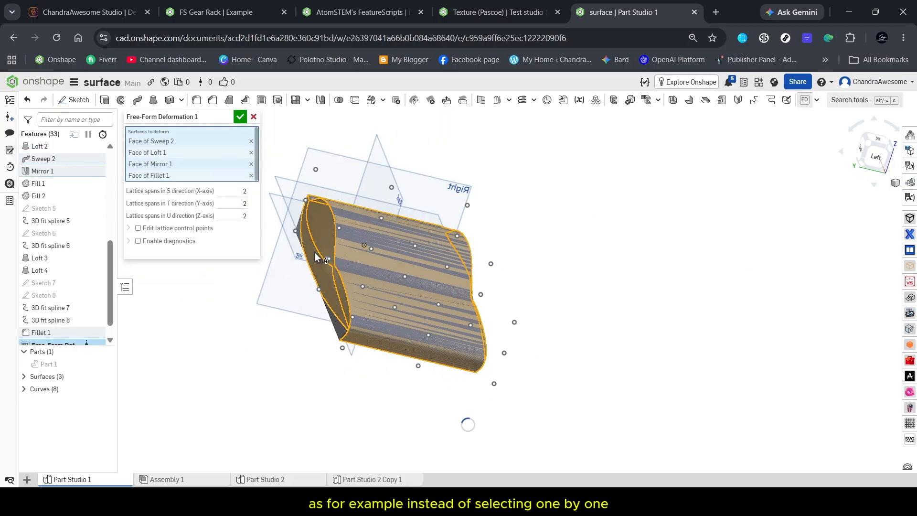
click(284, 238)
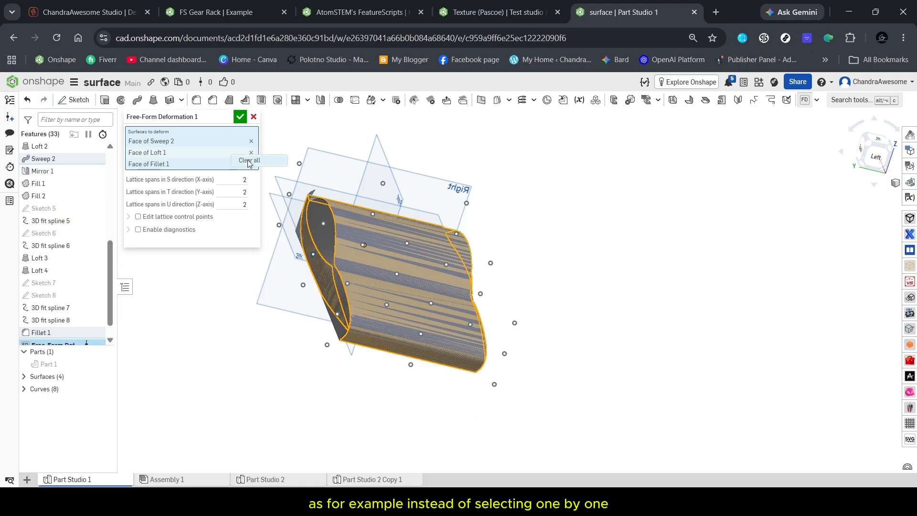
key(space)
Select all faces of the car body at once as the surfaces to deform.
scroll(478, 274, down, 4)
right_drag(526, 282, 494, 285)
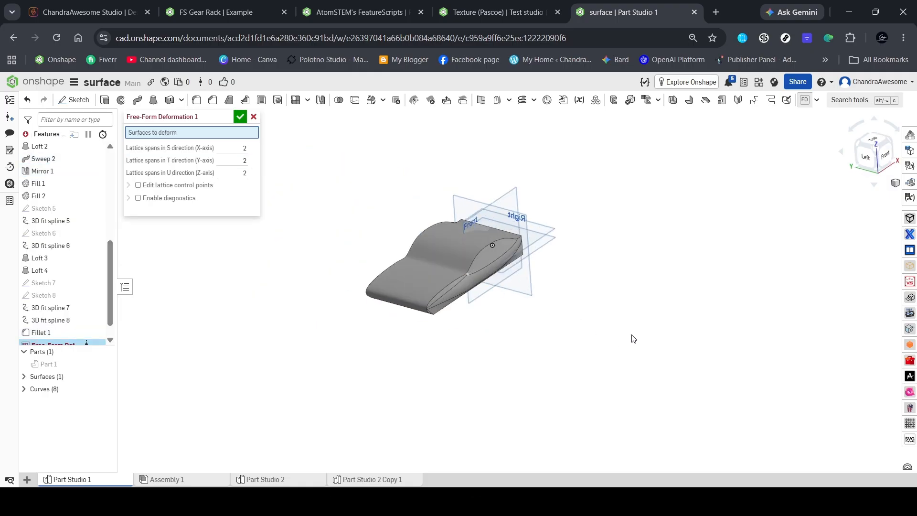
drag(634, 343, 337, 190)
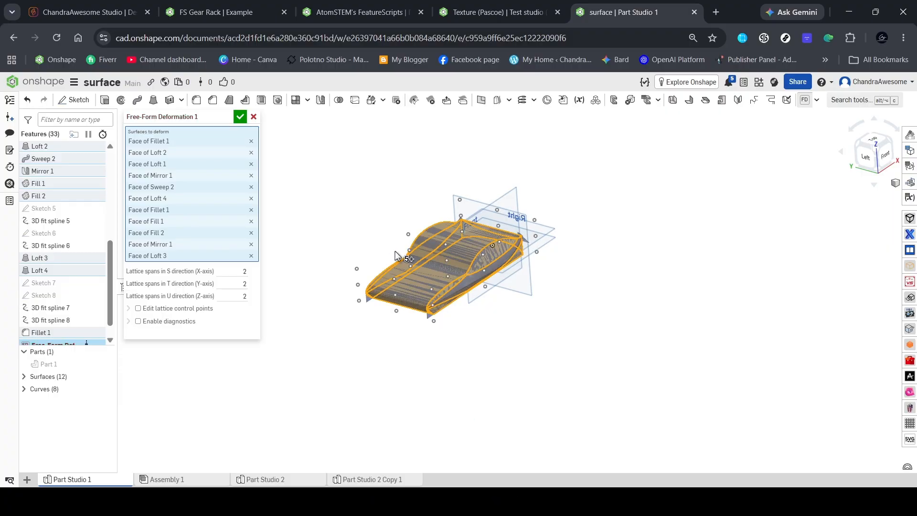
Hide the original Surface 1 so only the deformable copies of the car body show.
scroll(406, 249, up, 3)
right_drag(426, 266, 457, 268)
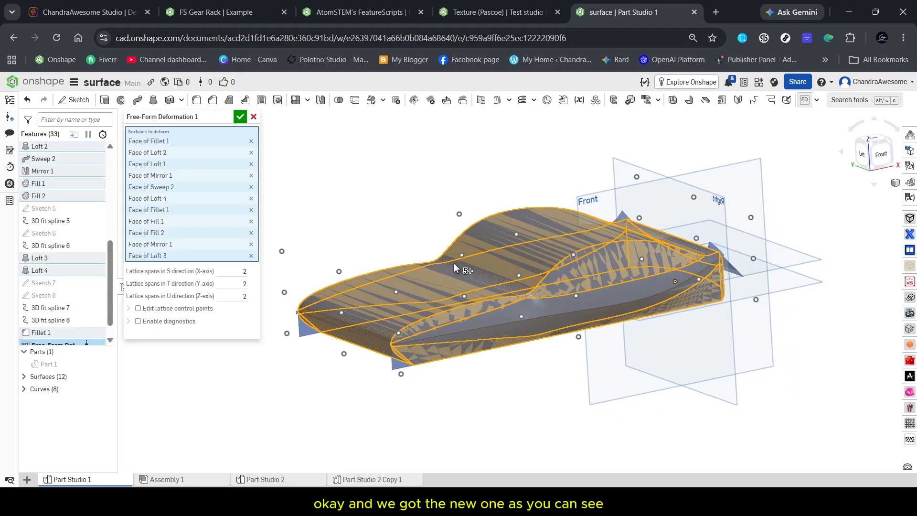
scroll(382, 334, up, 5)
right_drag(417, 325, 437, 321)
scroll(546, 341, down, 4)
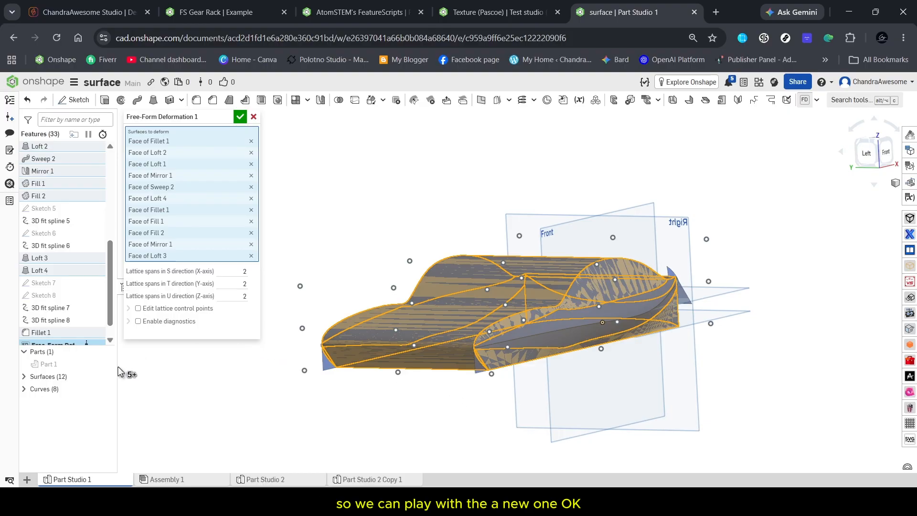
click(22, 380)
click(105, 389)
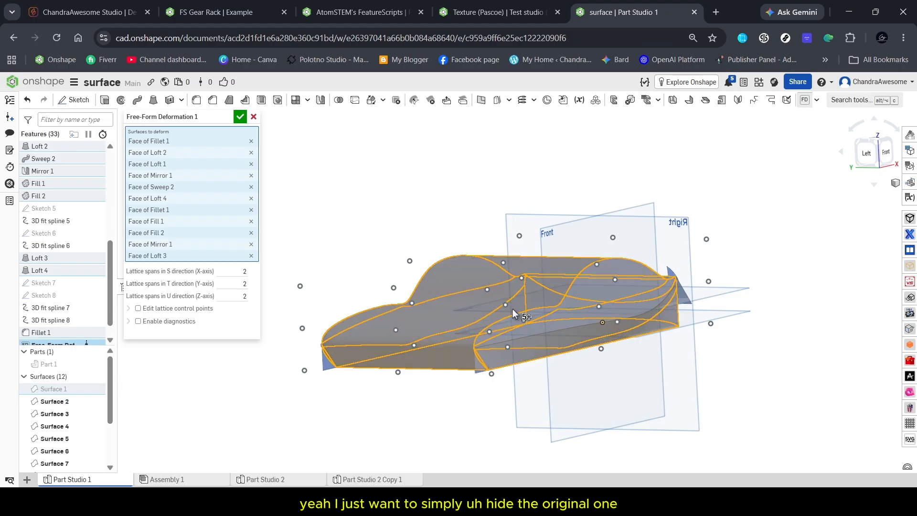
Examine the lattice control points around the car body from several angles.
right_drag(512, 309, 567, 317)
scroll(553, 305, up, 5)
scroll(567, 317, down, 6)
scroll(509, 251, up, 3)
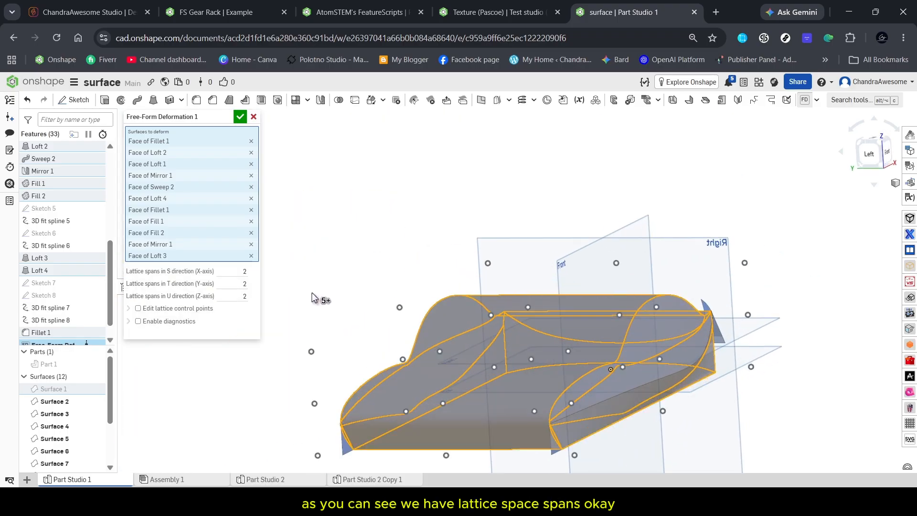
scroll(436, 248, down, 2)
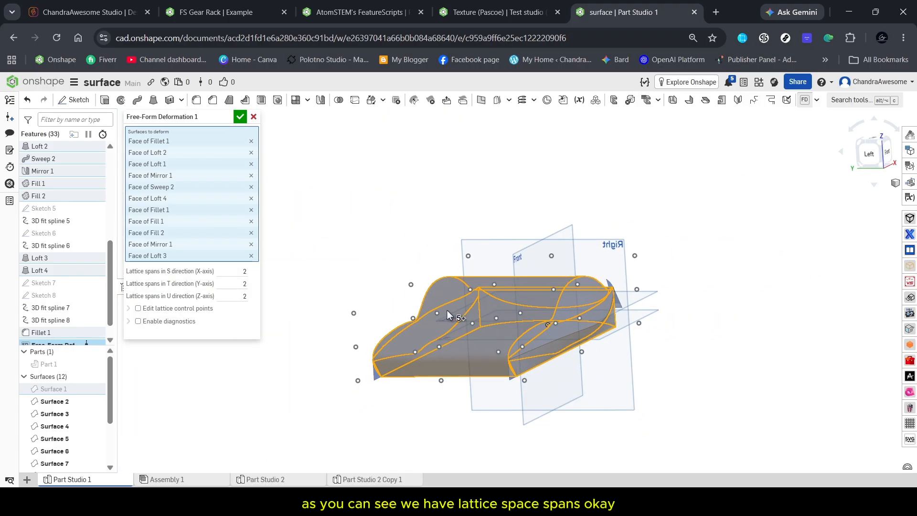
scroll(463, 337, up, 2)
right_drag(474, 335, 444, 324)
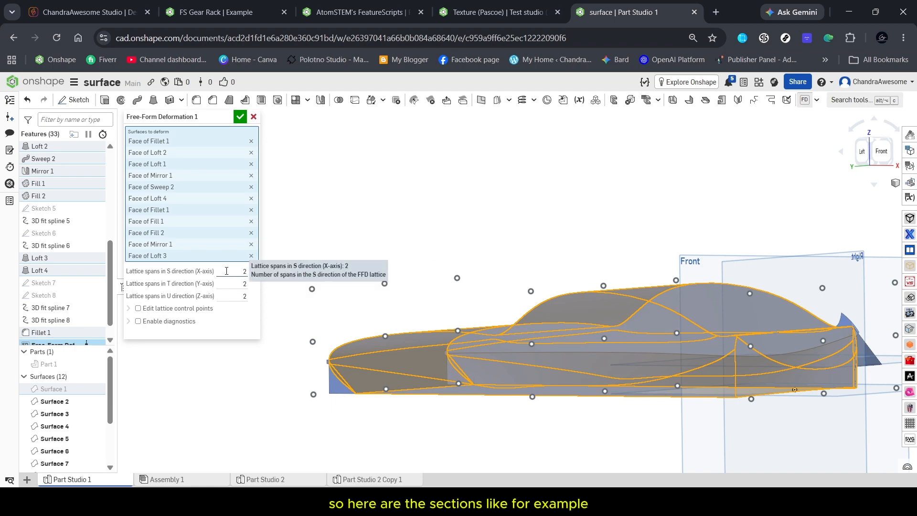
right_drag(425, 208, 425, 216)
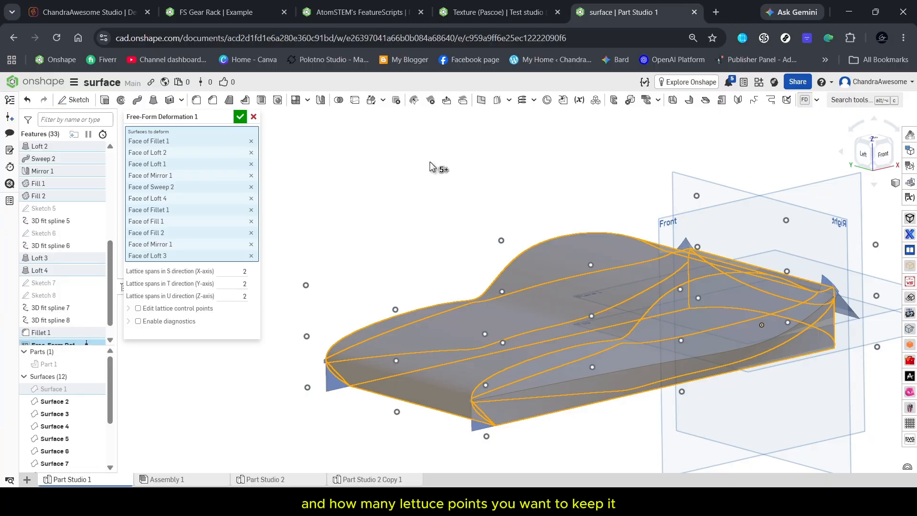
Try 5 lattice spans in the S direction (X-axis) and return the count to 2.
click(240, 271)
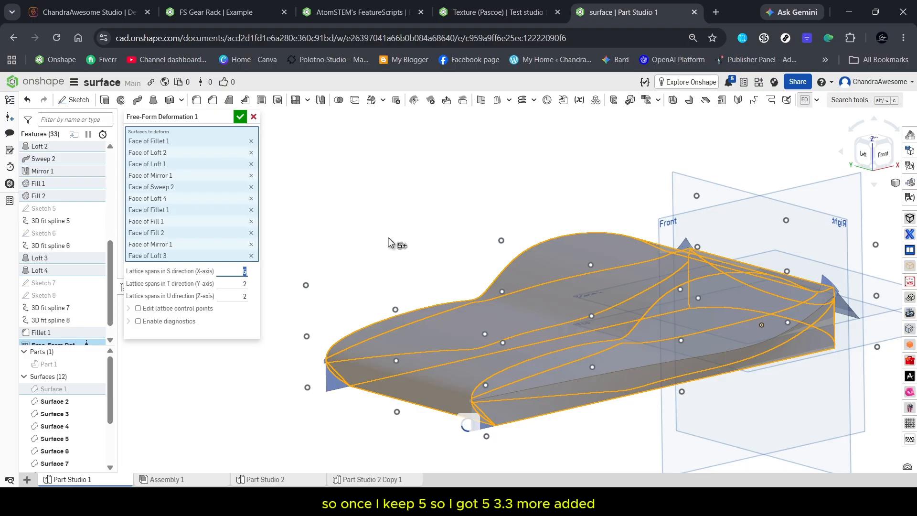
mouse_move(388, 237)
right_down()
mouse_move(385, 279)
mouse_move(400, 248)
right_up()
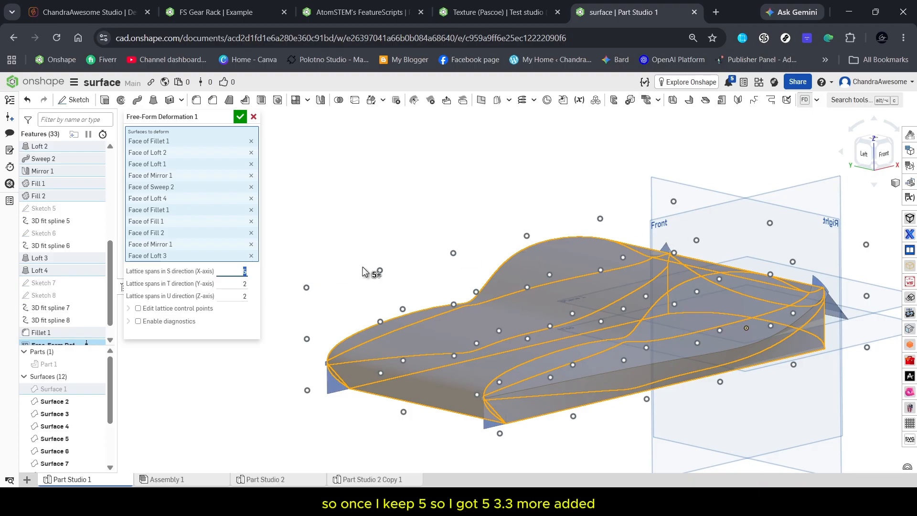
text(2)
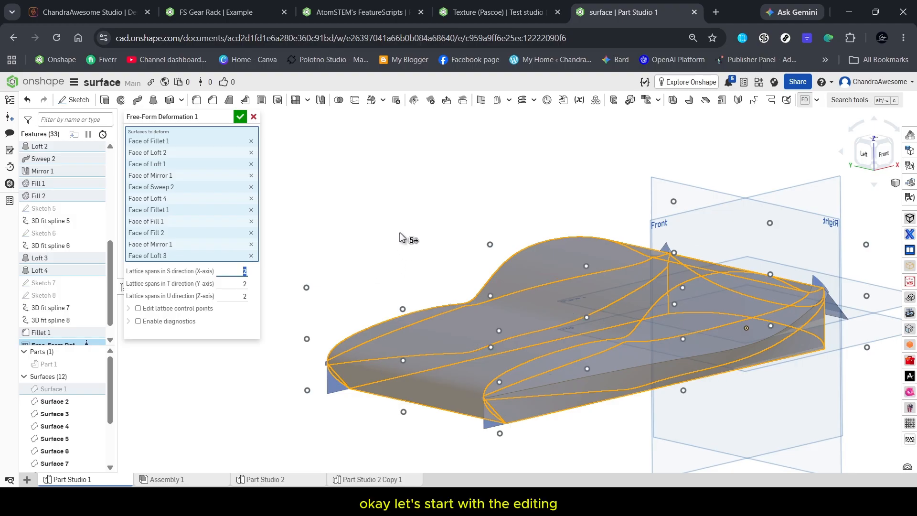
Set the lattice spans in the S direction (X-axis) to 3 while viewing the car body from the front.
key(shift+1)
right_drag(360, 238, 380, 245)
click(877, 153)
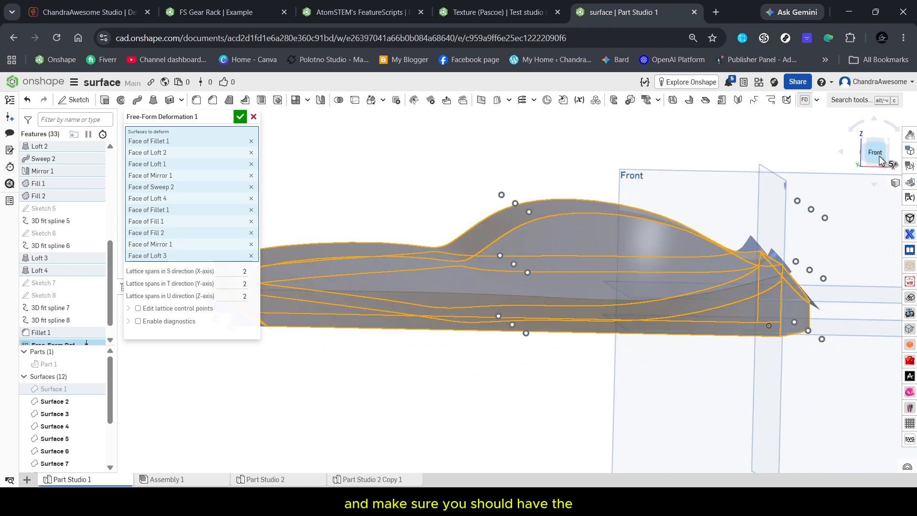
scroll(593, 282, up, 3)
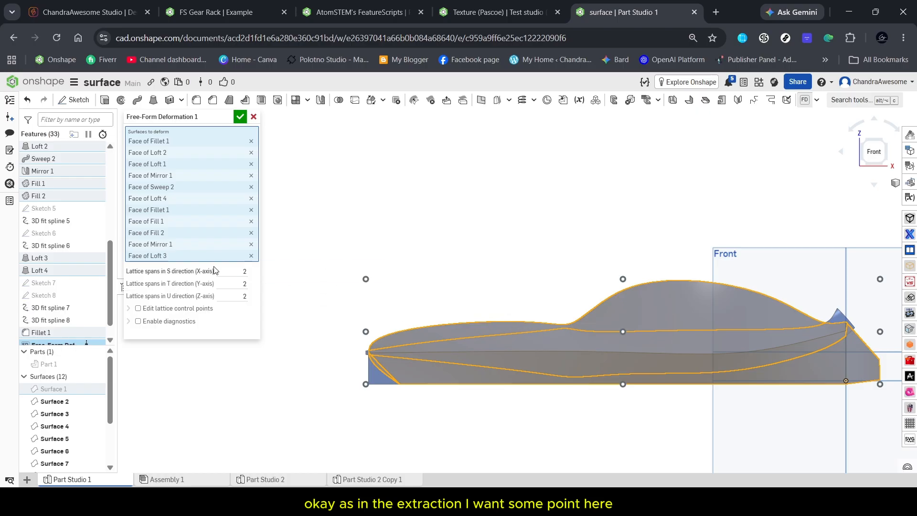
click(234, 276)
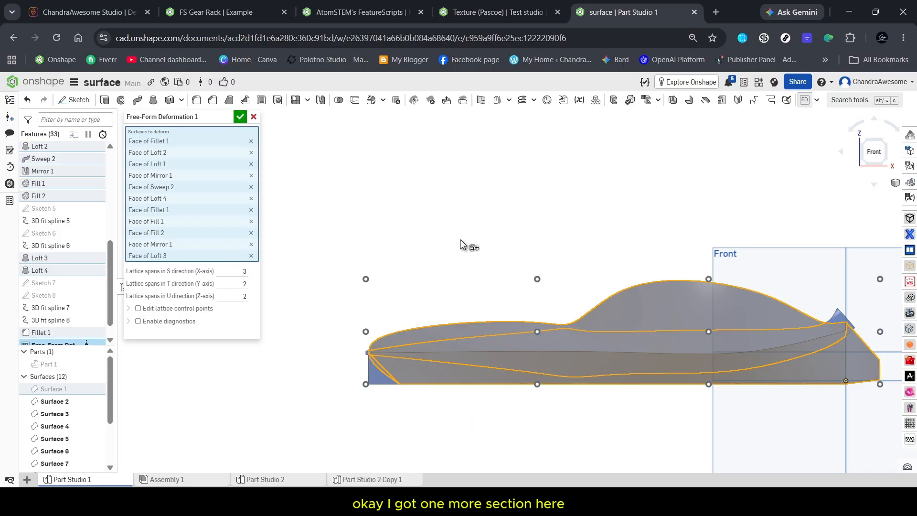
Turn on lattice control point editing by selecting a mid-height control point near the base of the windshield.
right_drag(541, 255, 549, 264)
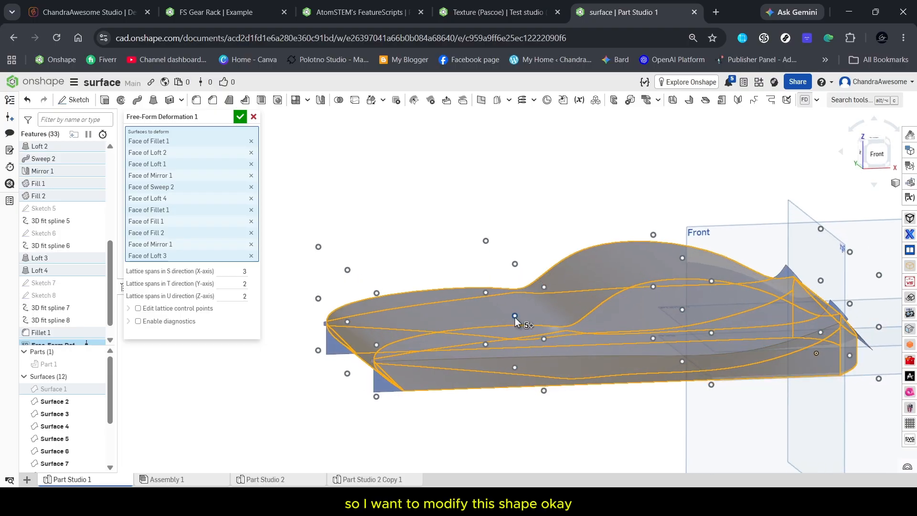
click(877, 154)
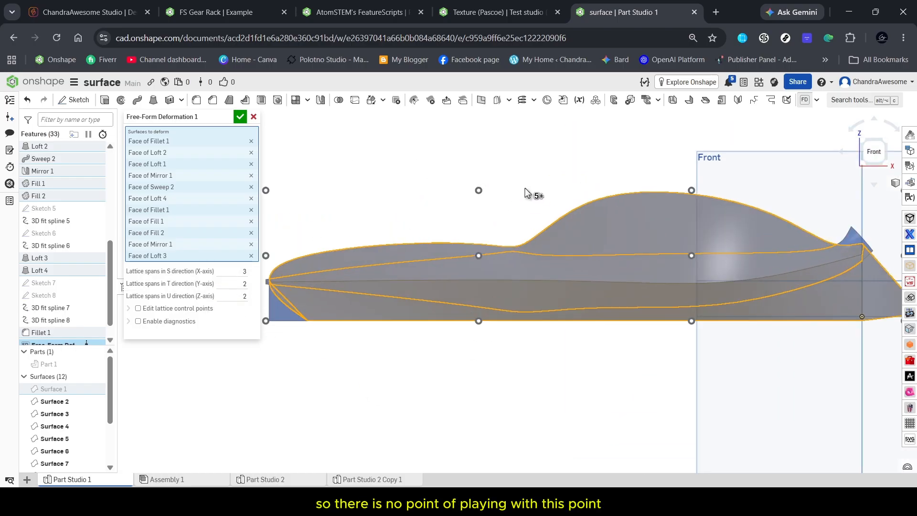
click(478, 255)
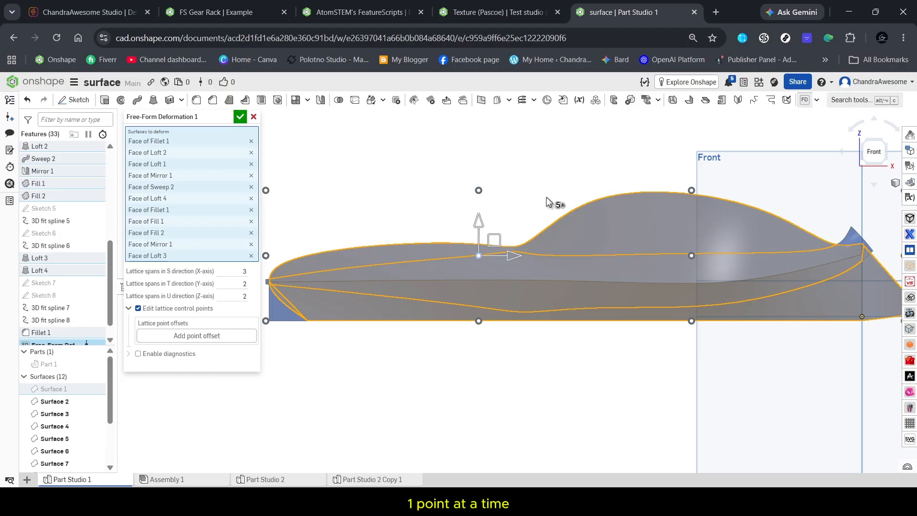
right_drag(546, 196, 478, 224)
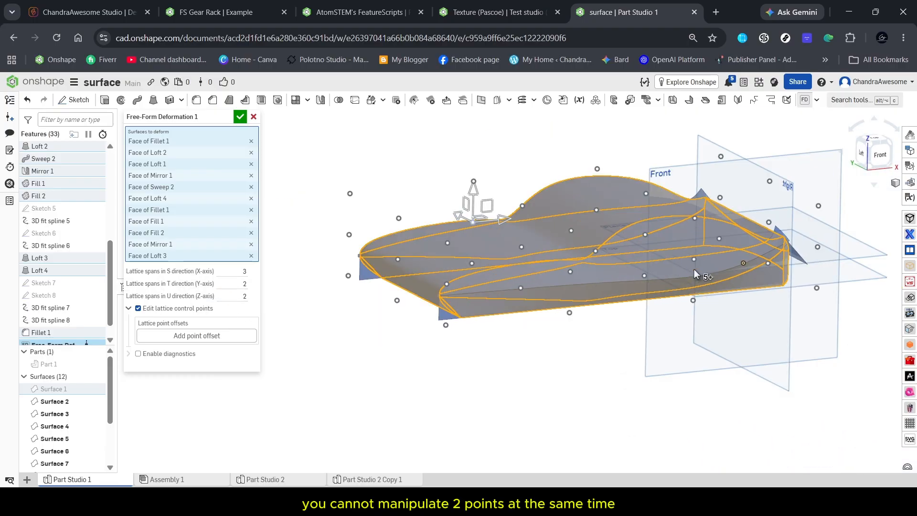
scroll(477, 225, up, 2)
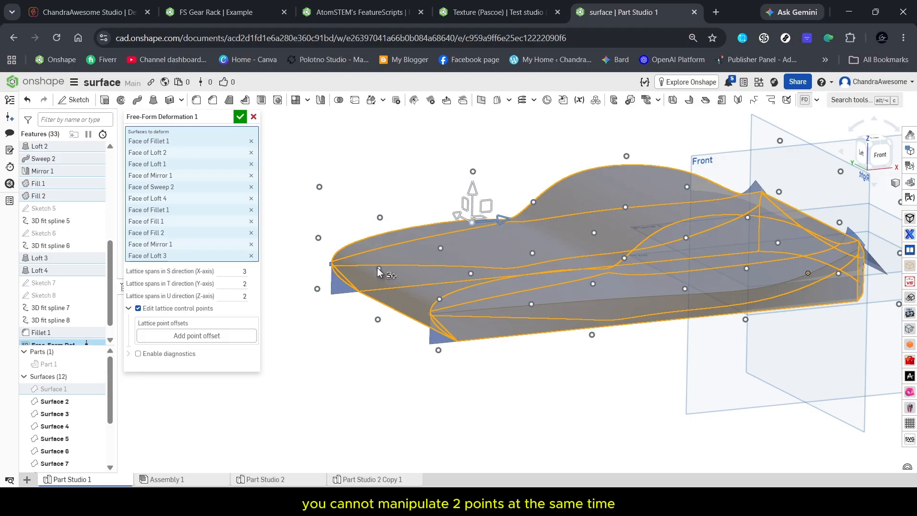
Add three empty lattice point offsets and select mid-height control point 10 on the near side of the hood.
click(210, 337)
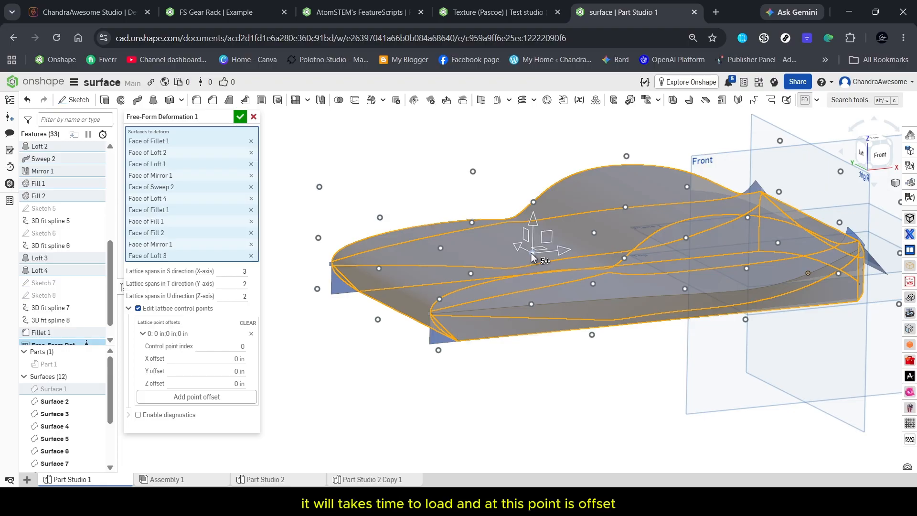
click(195, 398)
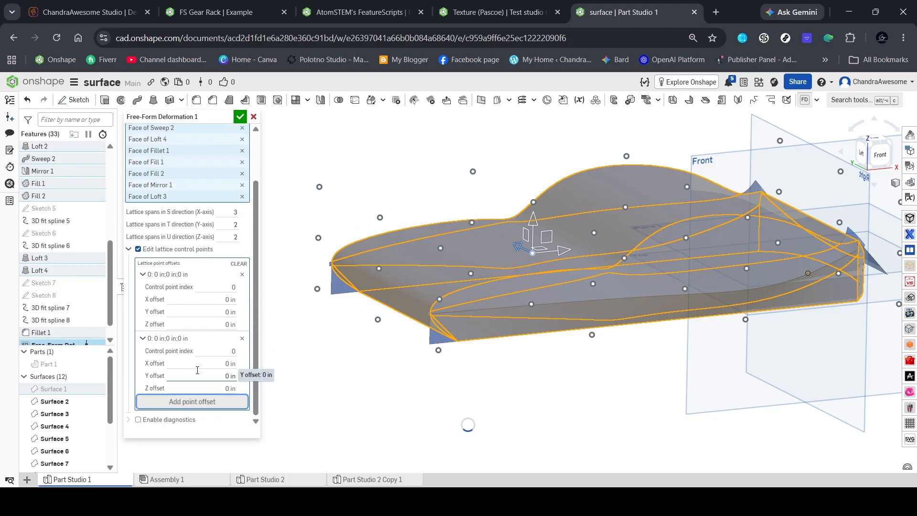
click(593, 284)
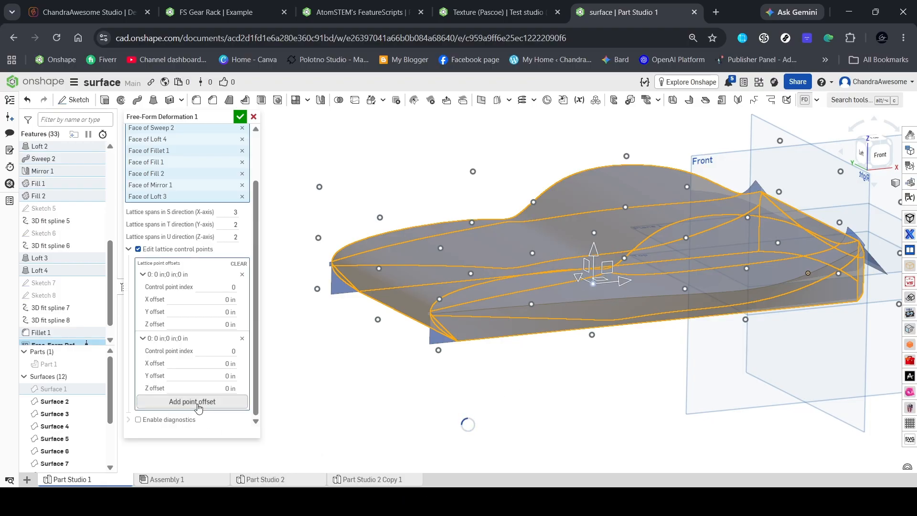
click(199, 401)
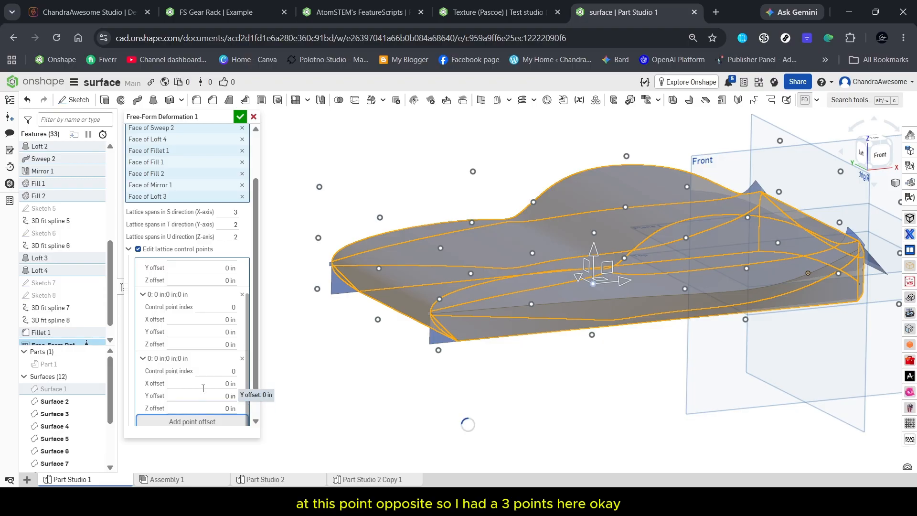
scroll(202, 382, up, 3)
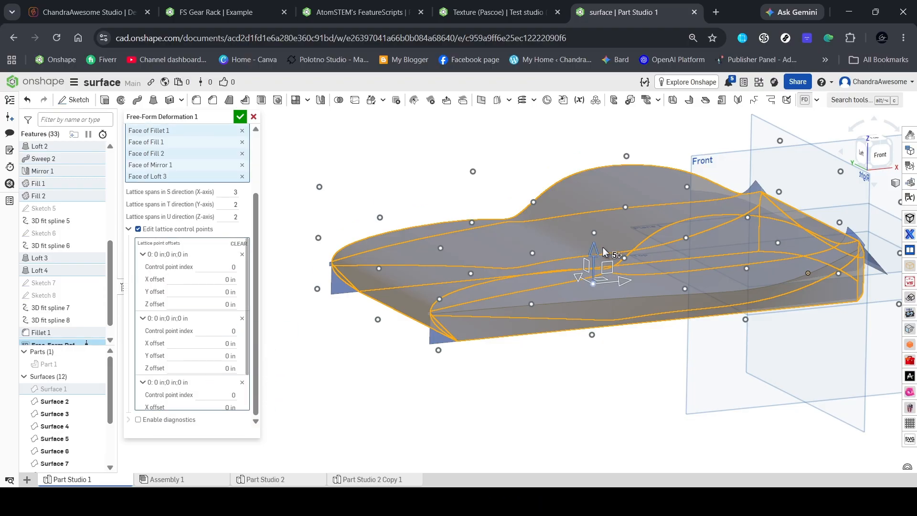
Raise control point 10 beside the hood, giving it offsets of about 0.01 in X and 0.57 in Z.
right_drag(575, 321, 544, 235)
scroll(562, 264, up, 4)
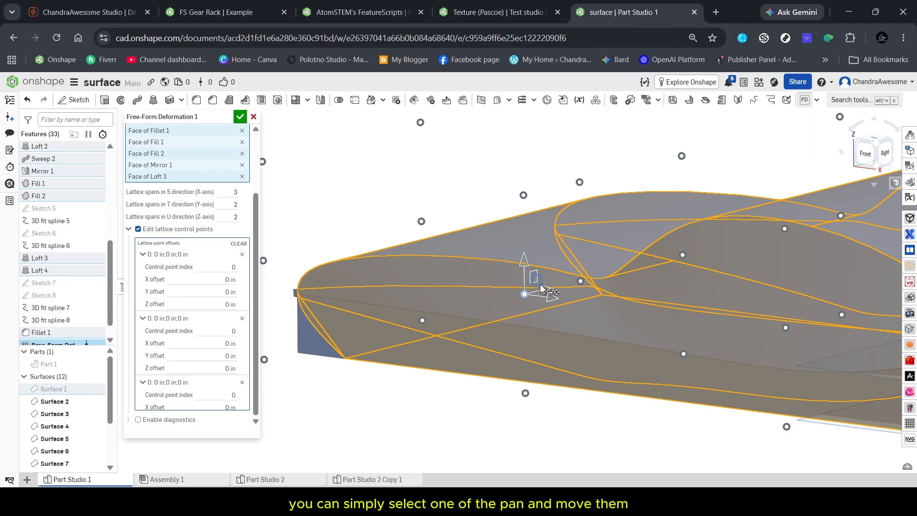
drag(539, 286, 540, 240)
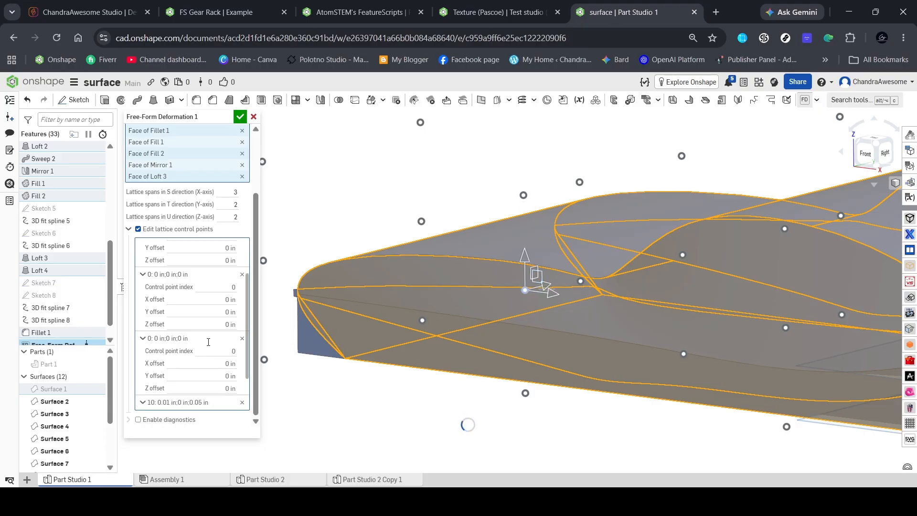
scroll(207, 343, down, 2)
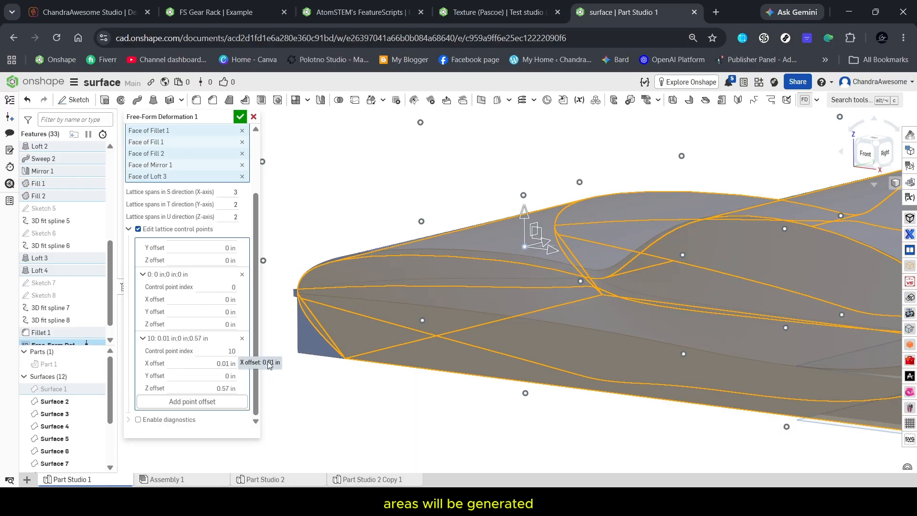
scroll(461, 305, down, 3)
right_drag(465, 297, 468, 261)
scroll(414, 211, up, 3)
click(194, 275)
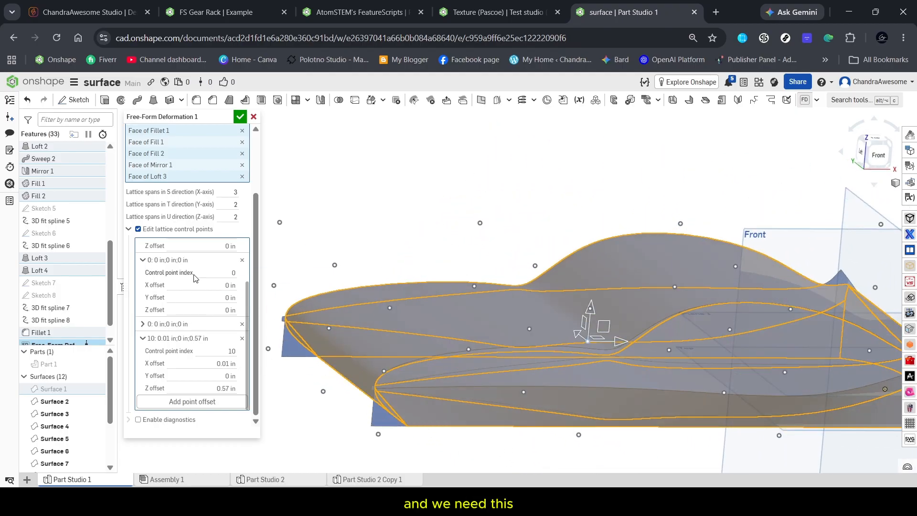
click(199, 262)
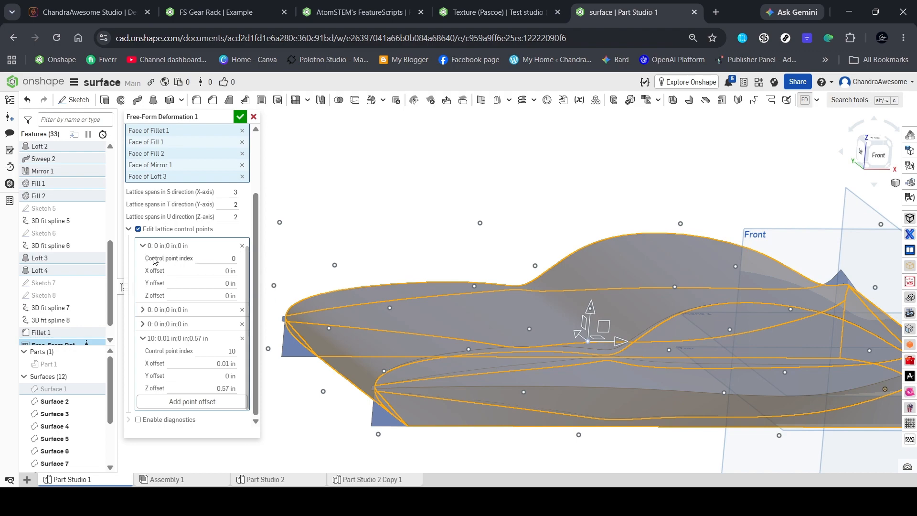
click(141, 246)
click(143, 296)
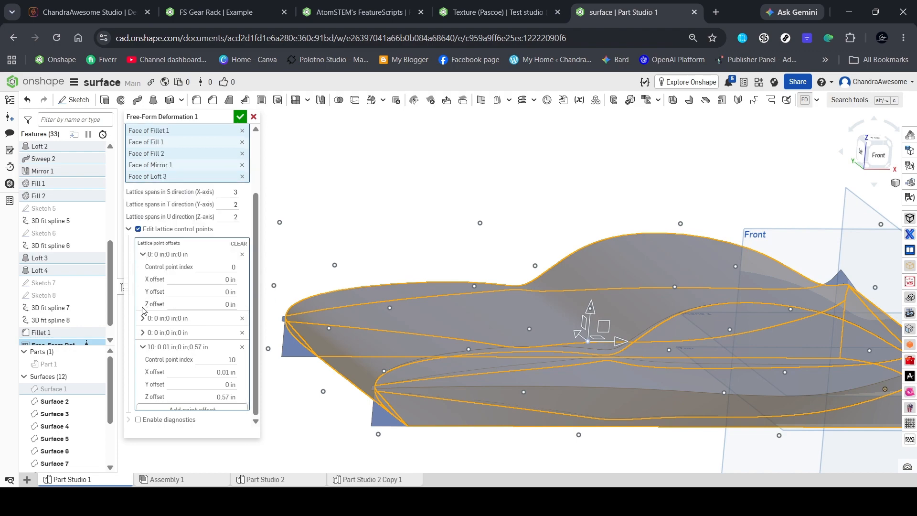
click(142, 320)
click(142, 382)
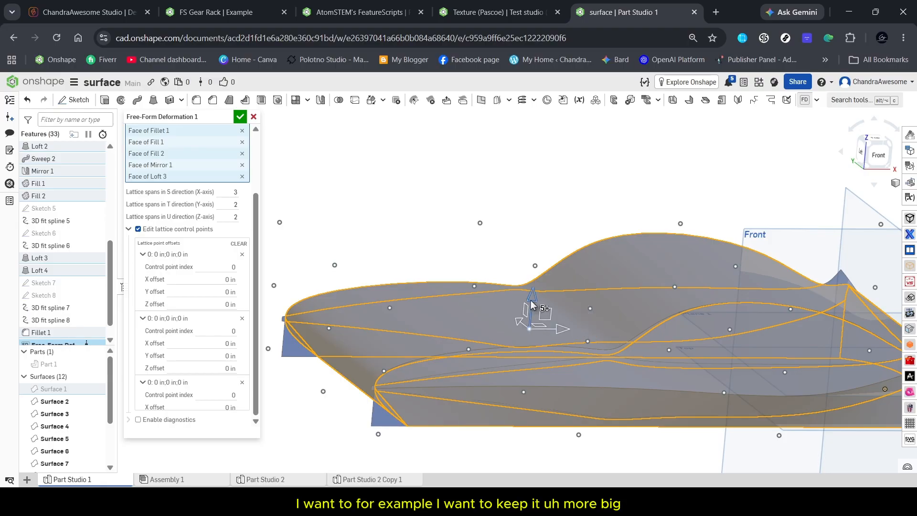
Raise the central hood control point 13 by about 0.67 in along Z.
click(878, 155)
scroll(834, 284, down, 1)
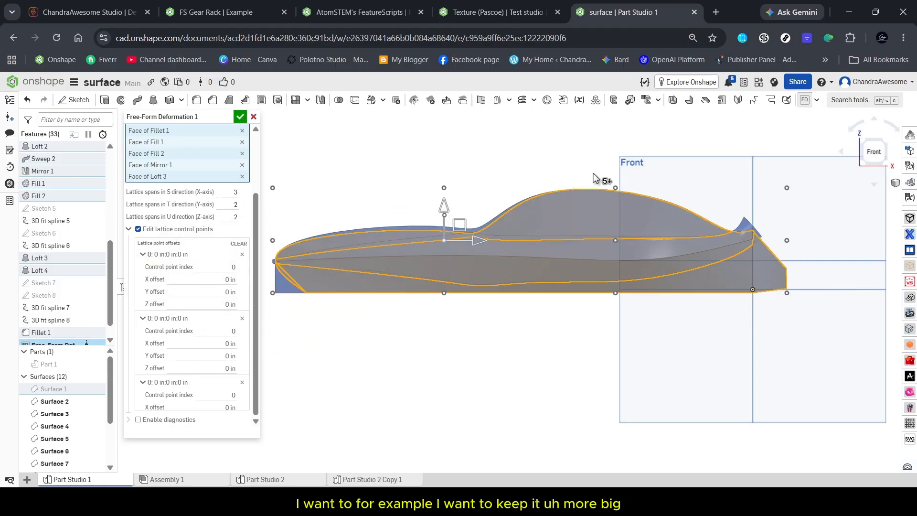
scroll(422, 124, up, 1)
drag(449, 229, 452, 200)
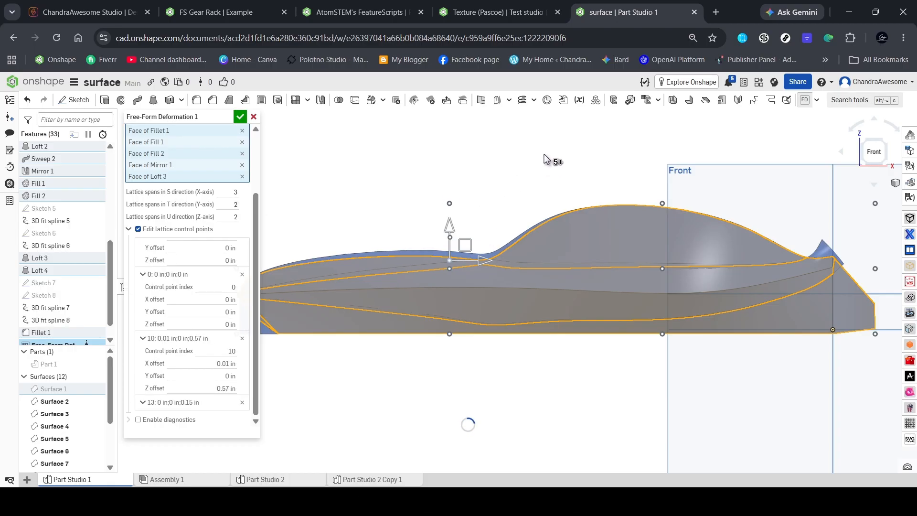
right_drag(548, 164, 657, 189)
scroll(636, 180, down, 2)
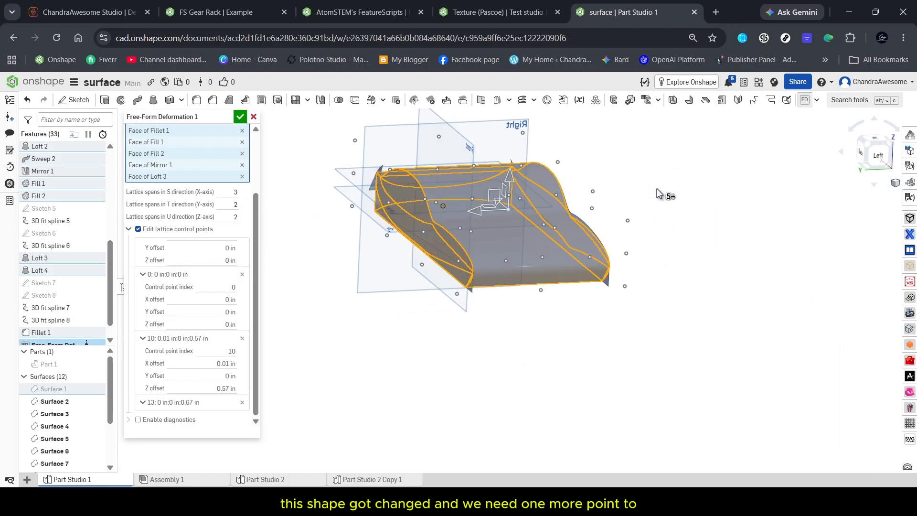
Raise control point 16 on the far side of the hood by about 1.18 in along Z.
scroll(423, 183, up, 2)
scroll(423, 184, up, 3)
right_drag(422, 183, 471, 213)
right_drag(487, 286, 461, 308)
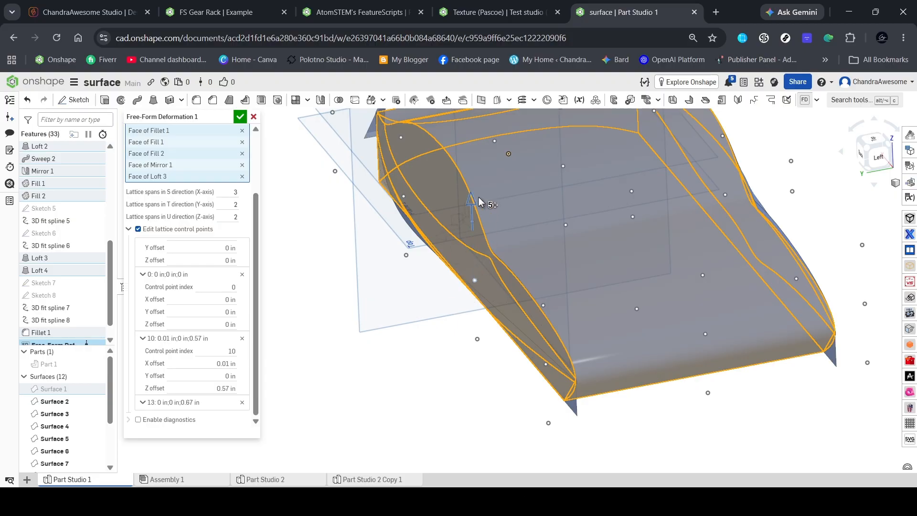
drag(479, 197, 479, 194)
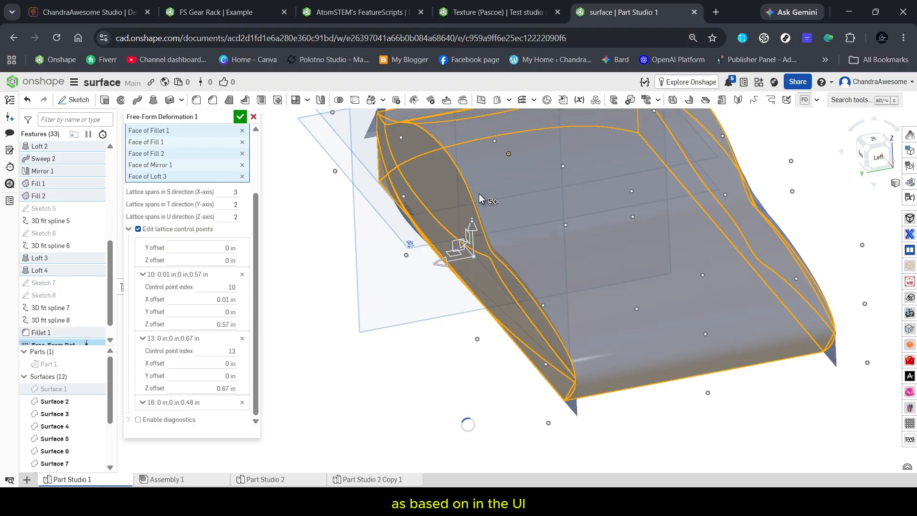
scroll(472, 286, up, 3)
scroll(463, 248, down, 5)
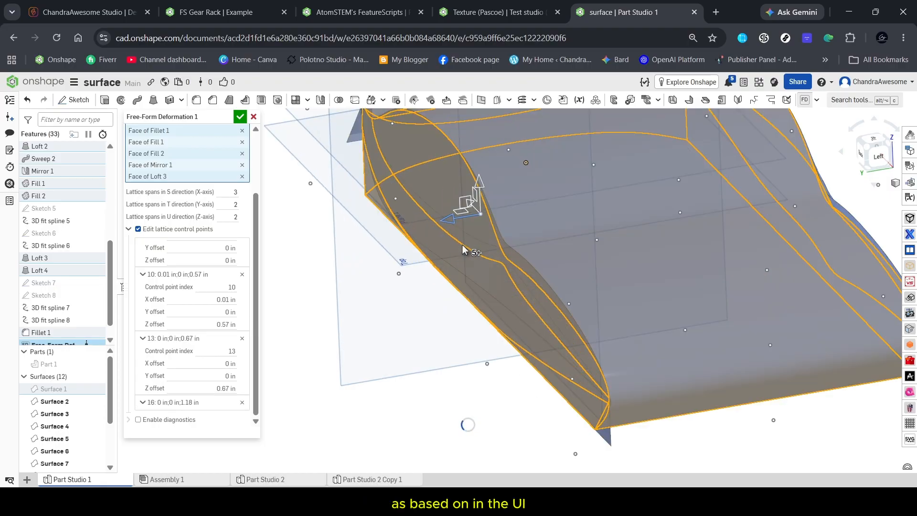
right_drag(463, 249, 462, 211)
scroll(489, 224, up, 4)
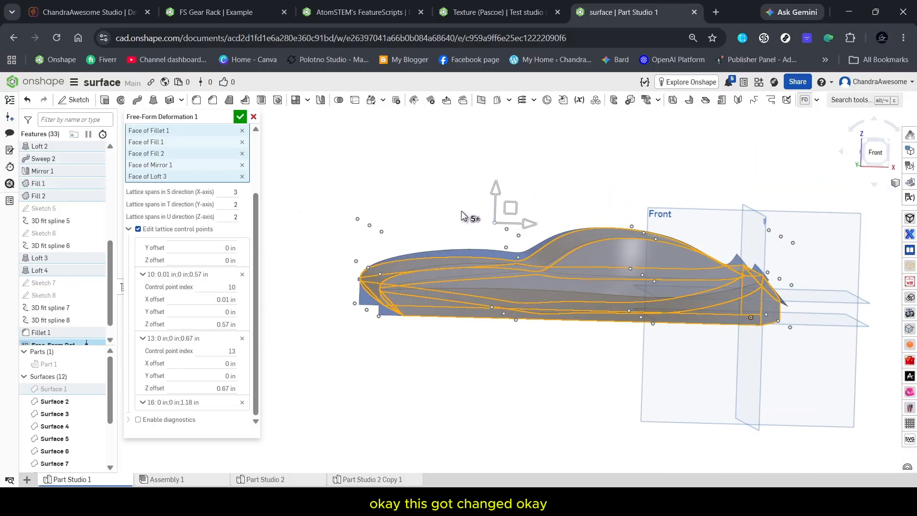
Move the far-side bottom control point 33 at the car's rear forward, with an X offset of about -1.41 in.
click(876, 152)
scroll(708, 198, down, 3)
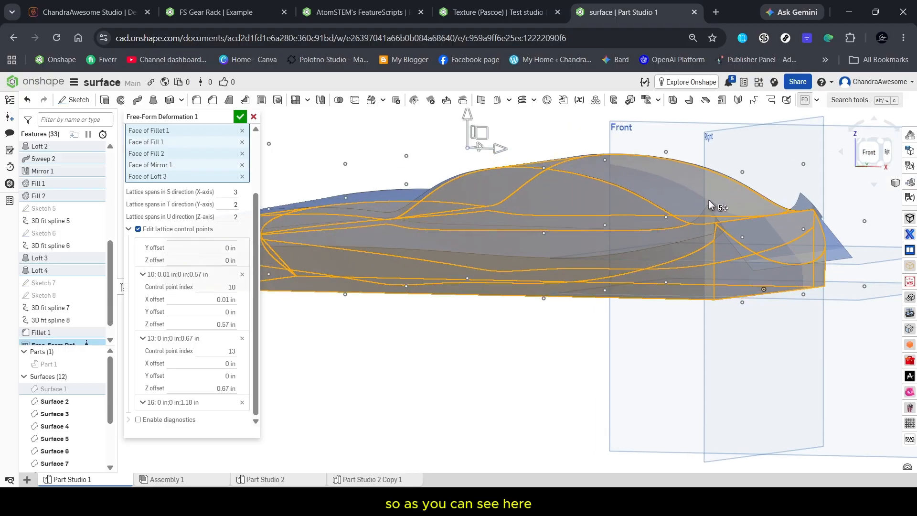
right_drag(709, 200, 771, 243)
scroll(710, 210, down, 4)
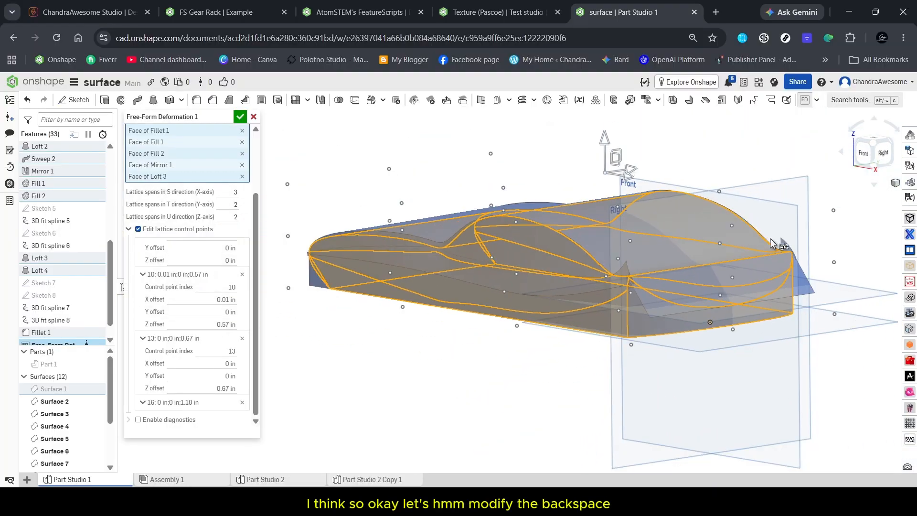
click(868, 157)
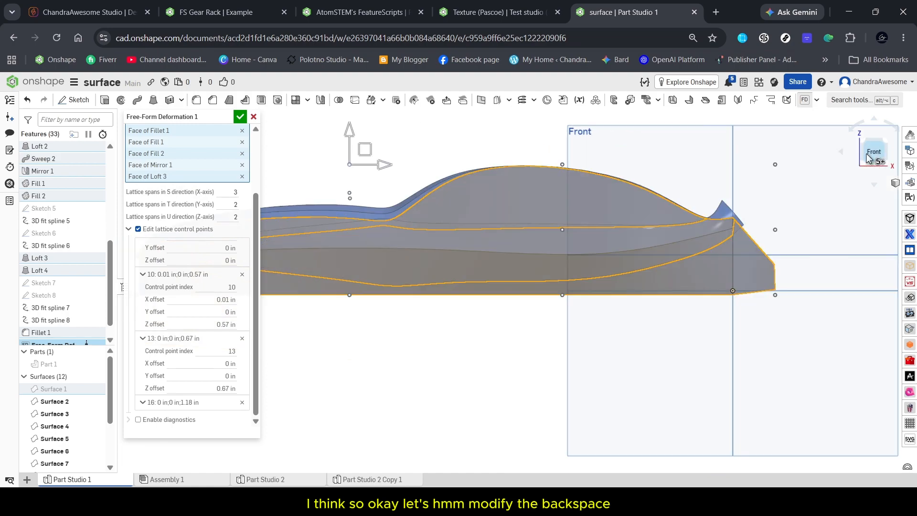
scroll(742, 275, down, 5)
scroll(773, 232, up, 5)
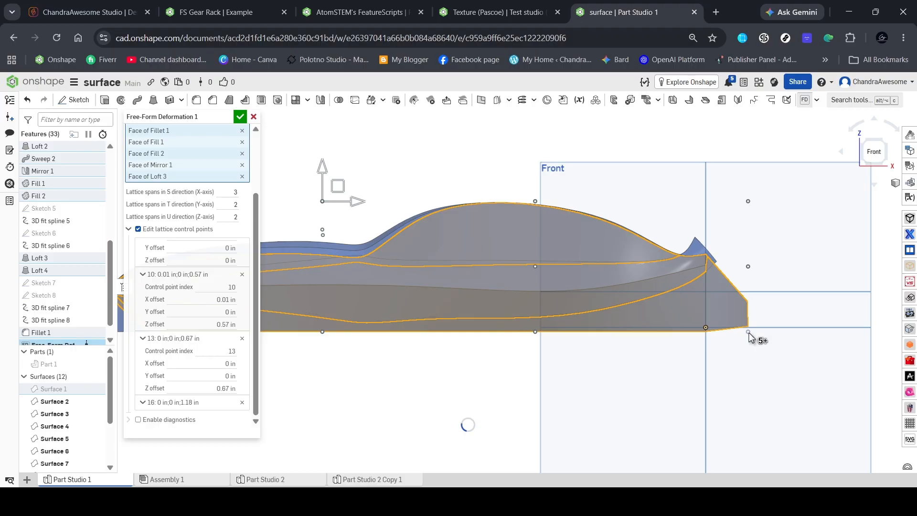
click(748, 331)
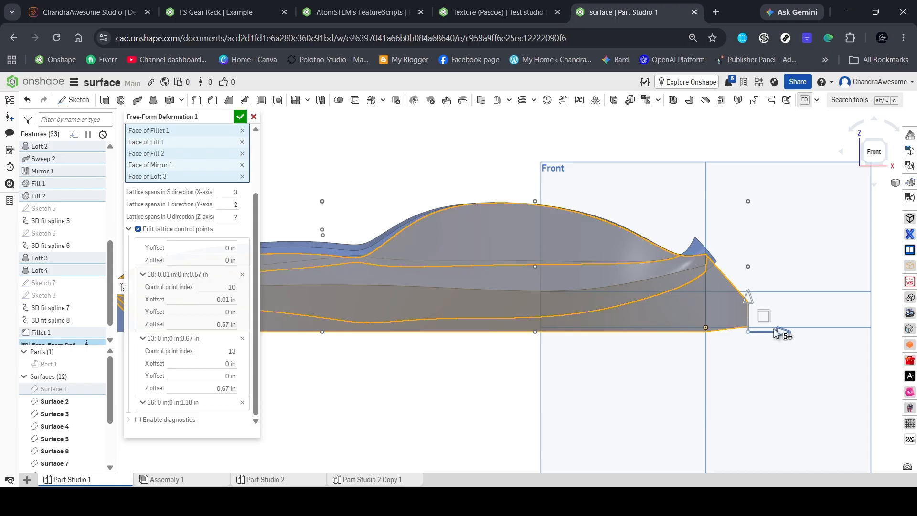
drag(781, 332, 697, 338)
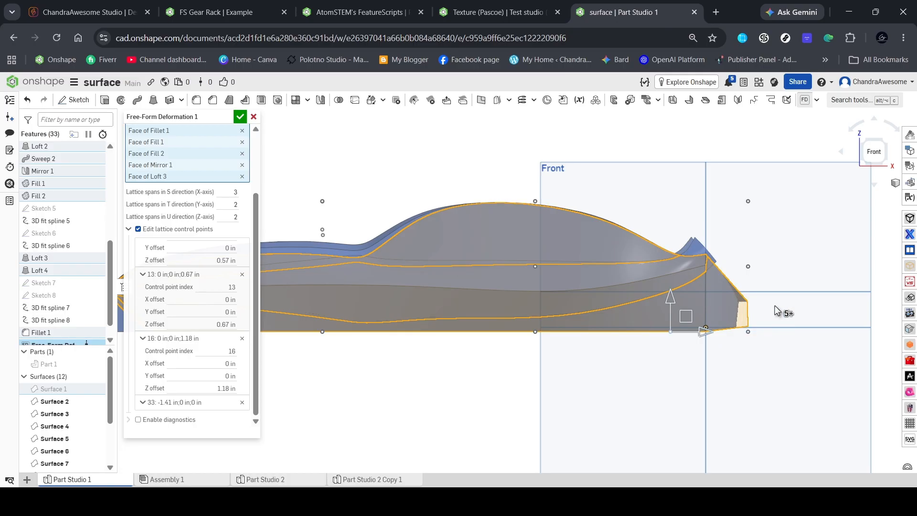
Move the near-side bottom control point 27 at the car's rear forward, with an X offset of about -0.62 in.
right_drag(777, 311, 764, 342)
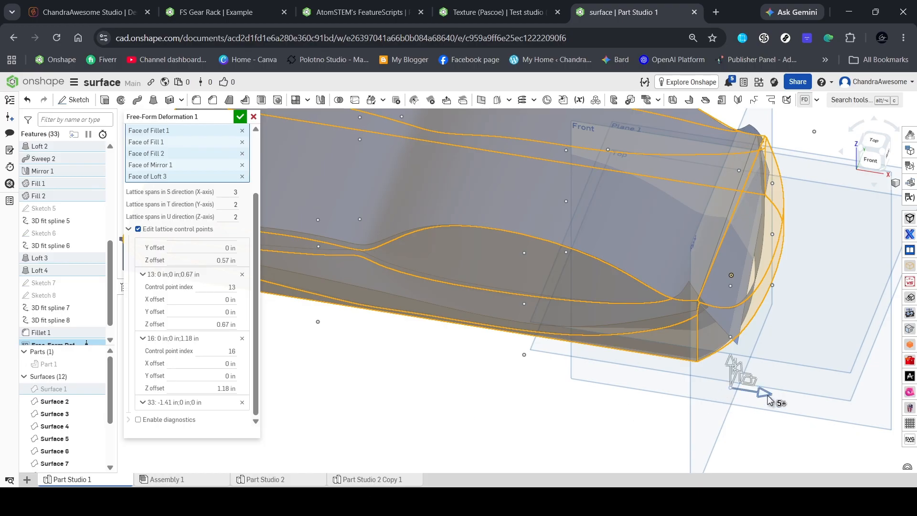
drag(749, 396, 736, 398)
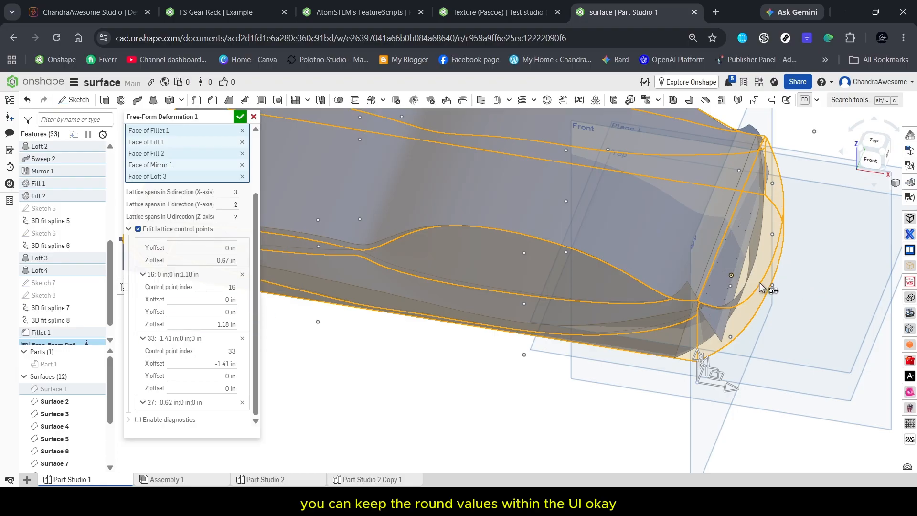
key(shift+1)
mouse_move(761, 247)
right_down()
mouse_move(721, 250)
mouse_move(748, 252)
right_up()
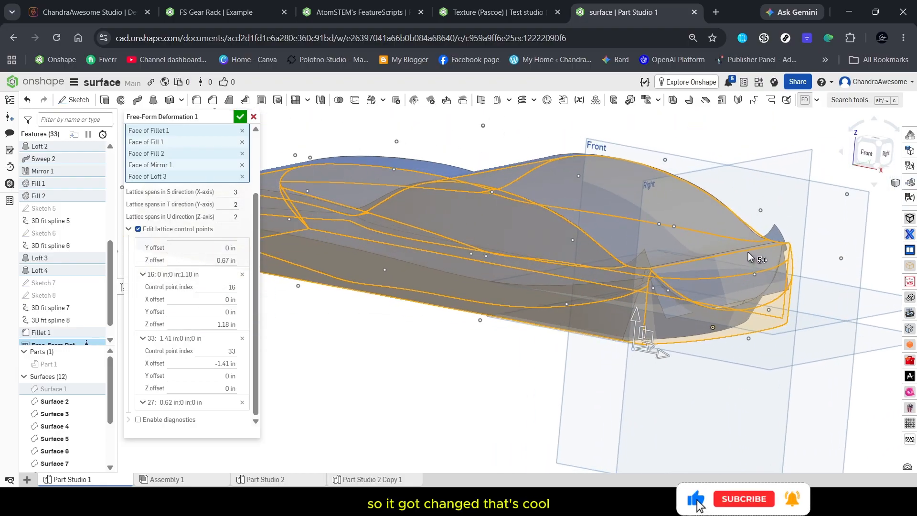
Check the reshaped body from the front and enable diagnostics for the free-form deformation.
scroll(748, 251, down, 3)
scroll(483, 197, up, 5)
right_drag(484, 194, 496, 229)
key(shift+1)
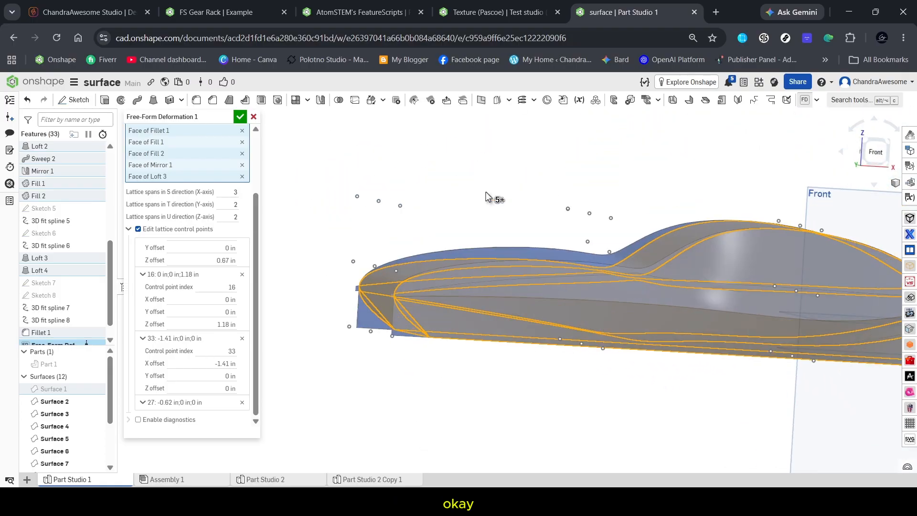
scroll(198, 339, down, 2)
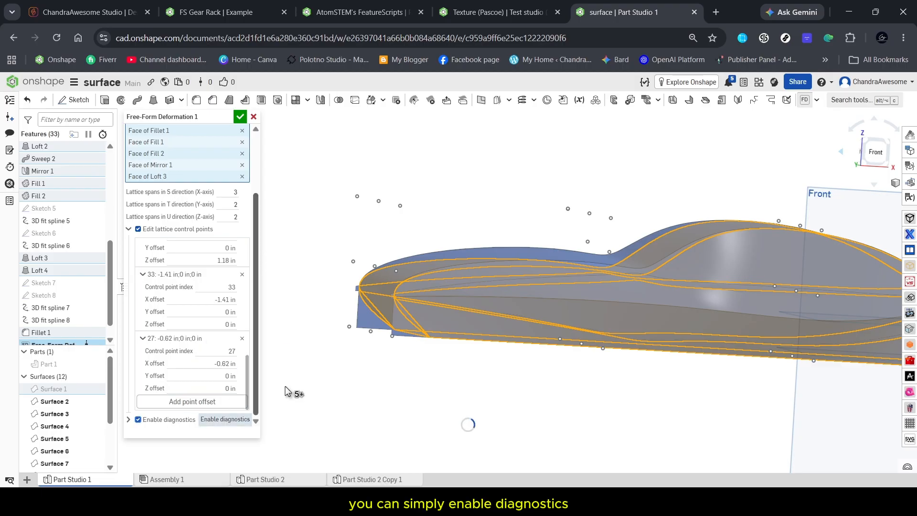
Expand the diagnostics options, show the lattice control points, and inspect them around the car body.
scroll(334, 357, down, 3)
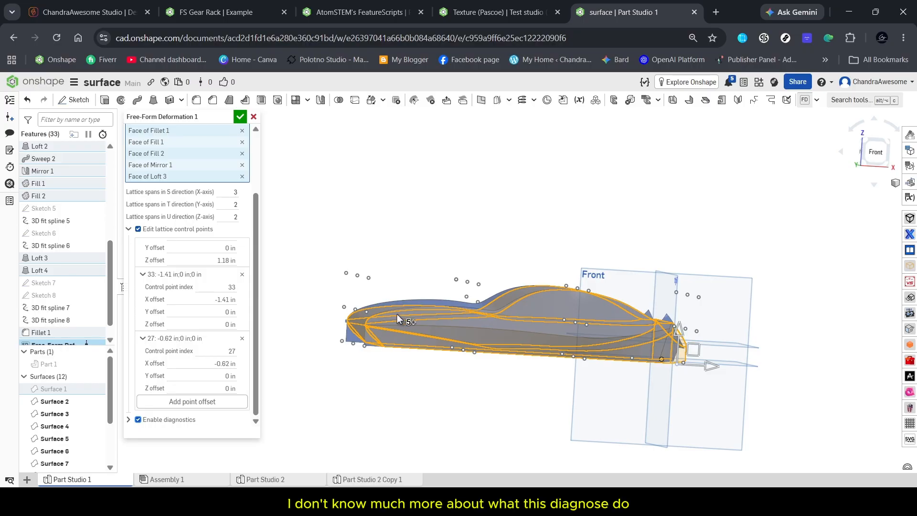
scroll(368, 317, up, 5)
right_drag(368, 317, 389, 360)
scroll(400, 331, up, 3)
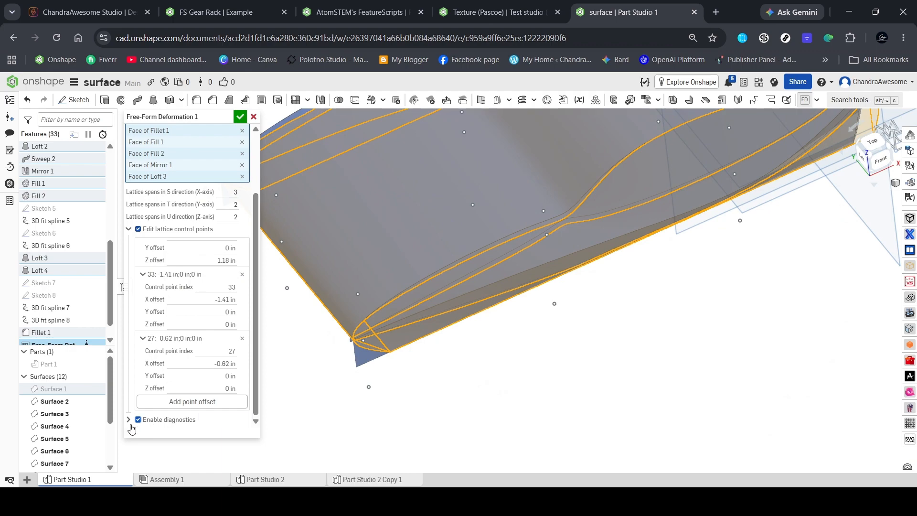
click(197, 421)
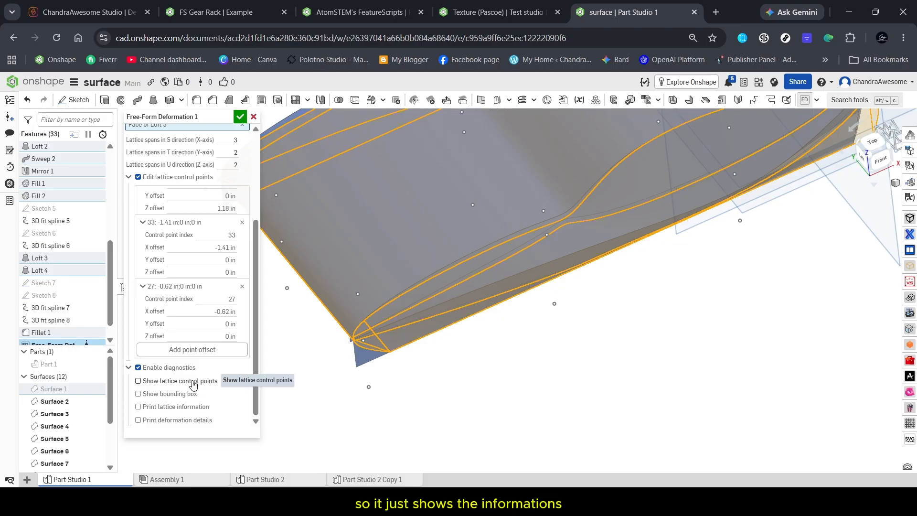
scroll(341, 391, down, 5)
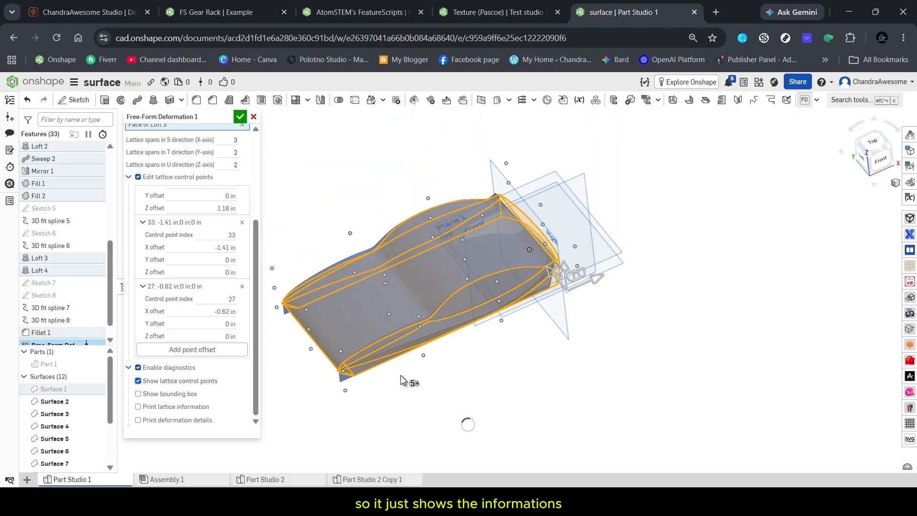
right_drag(400, 375, 423, 361)
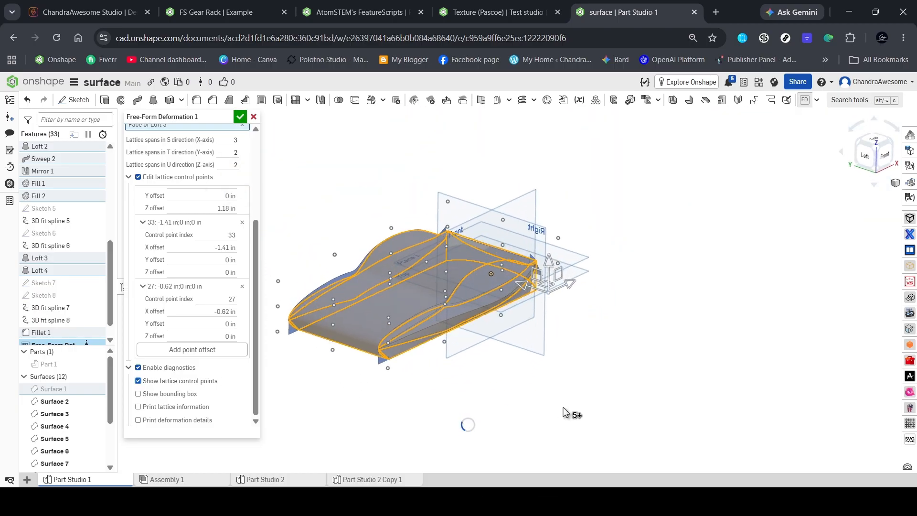
scroll(476, 356, down, 3)
scroll(482, 424, up, 5)
mouse_move(538, 428)
right_down()
mouse_move(512, 418)
mouse_move(445, 424)
mouse_move(530, 429)
right_up()
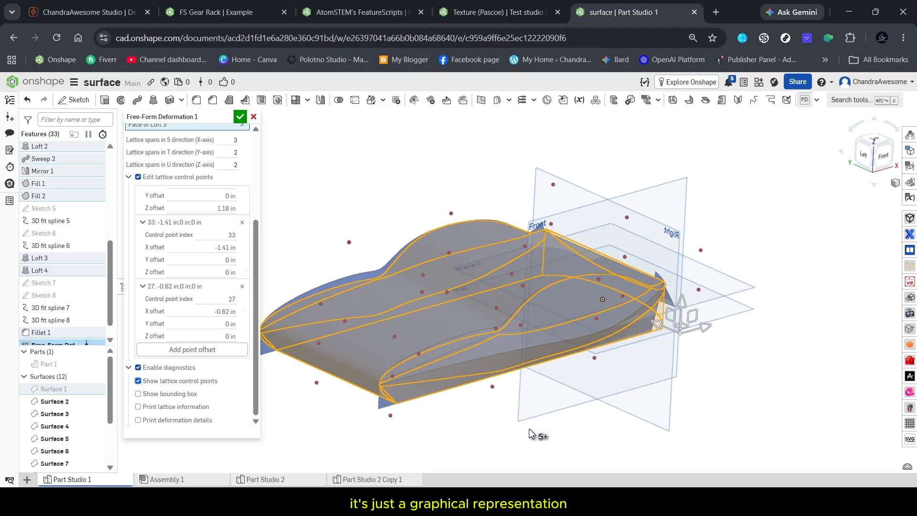
Switch the diagnostics display from lattice control points to the bounding box and inspect its corner points.
click(170, 381)
click(165, 395)
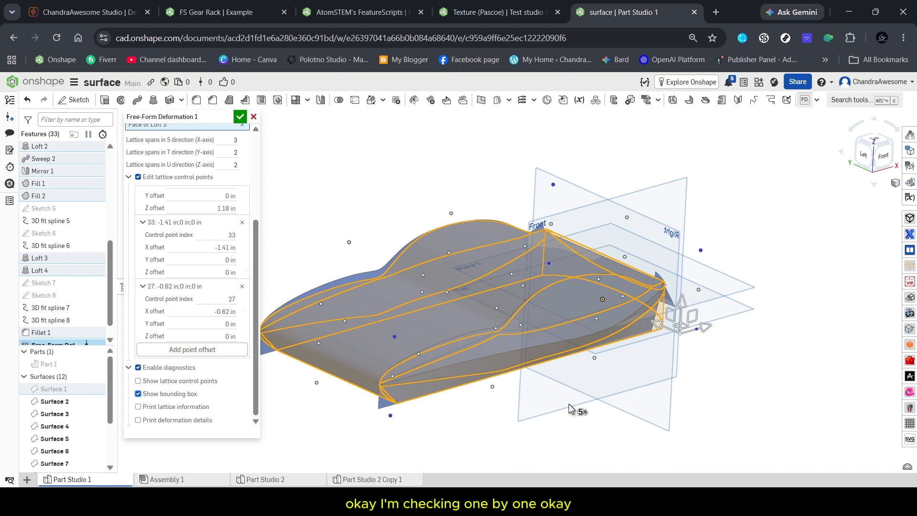
right_drag(572, 408, 650, 338)
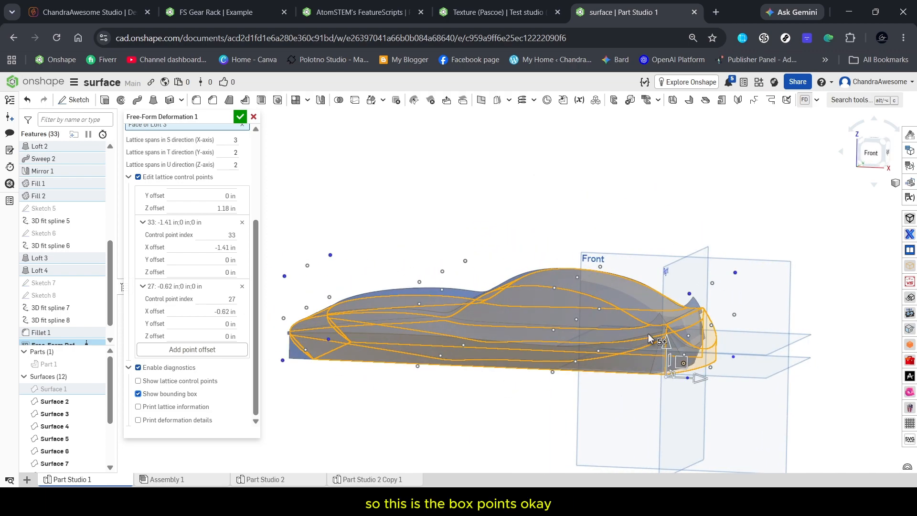
Turn off the bounding box display and diagnostics, and accept the free-form deformation.
click(138, 394)
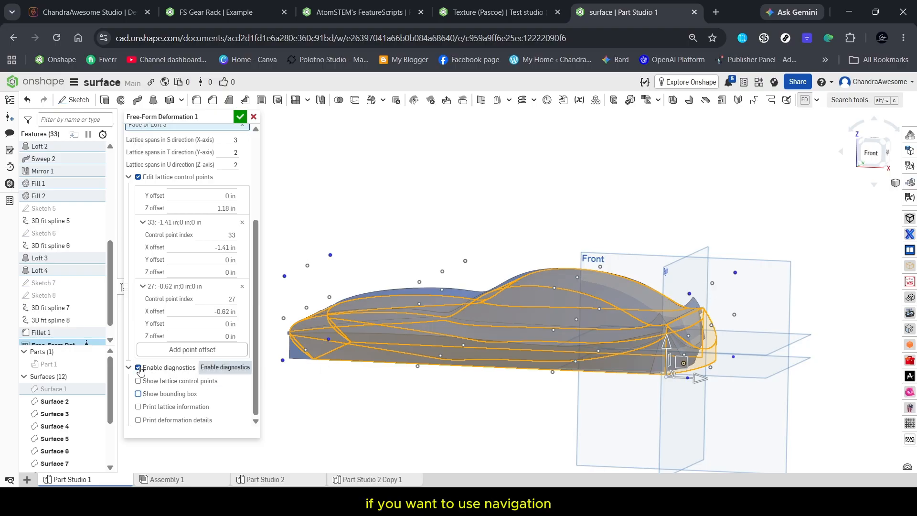
click(138, 368)
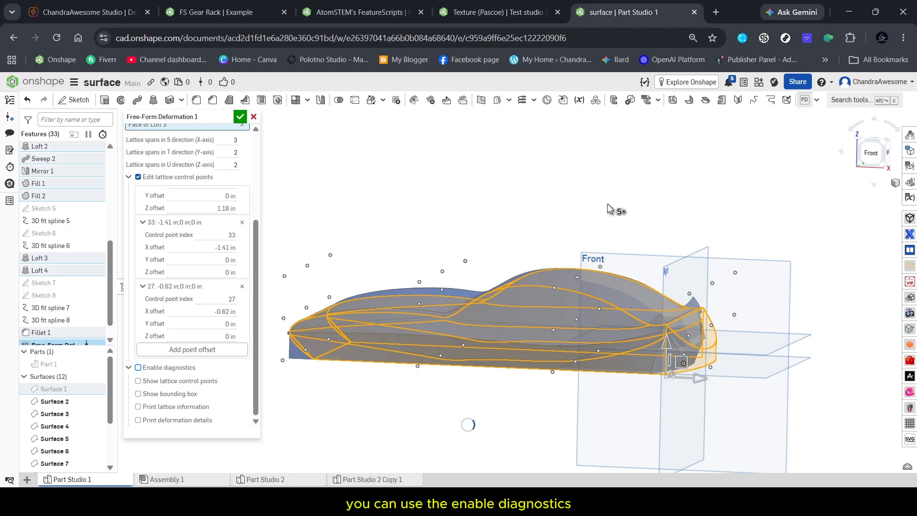
right_drag(609, 205, 680, 230)
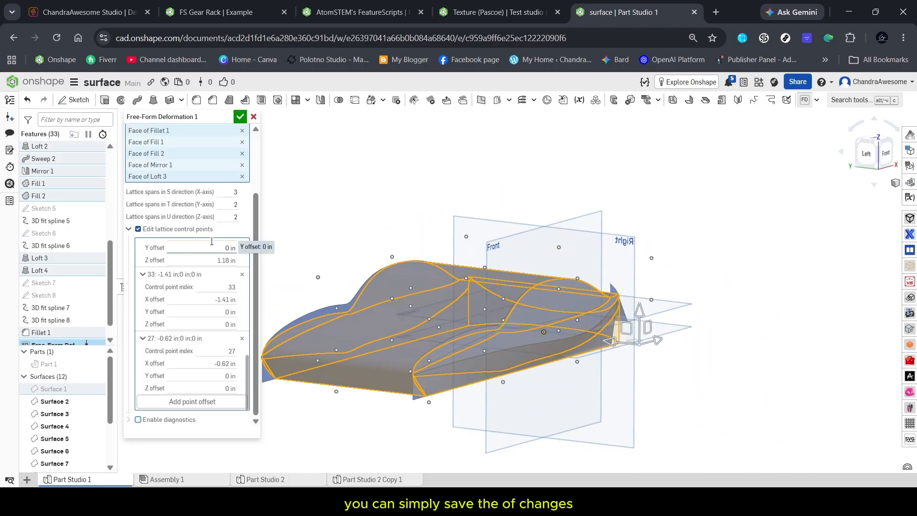
scroll(212, 244, up, 5)
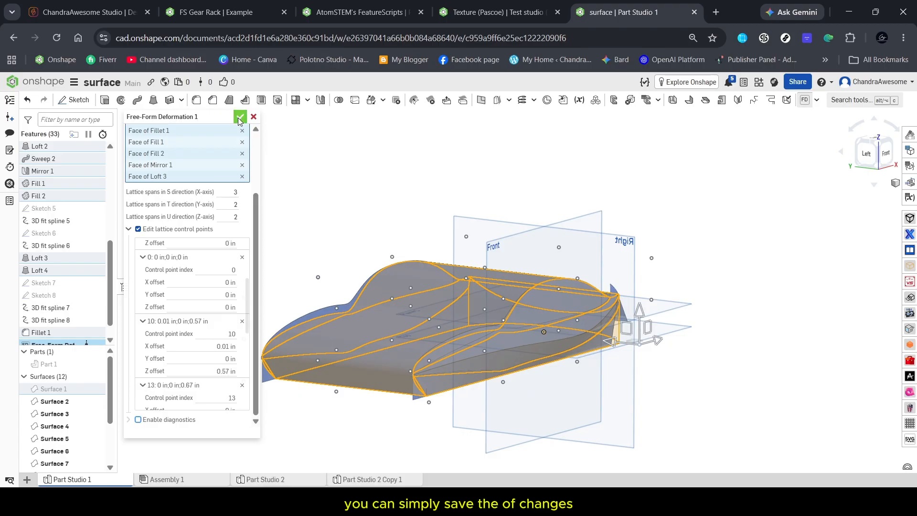
click(239, 117)
Hide Surfaces 2 through 7 to check which surfaces make up the original and deformed bodies.
scroll(411, 391, up, 3)
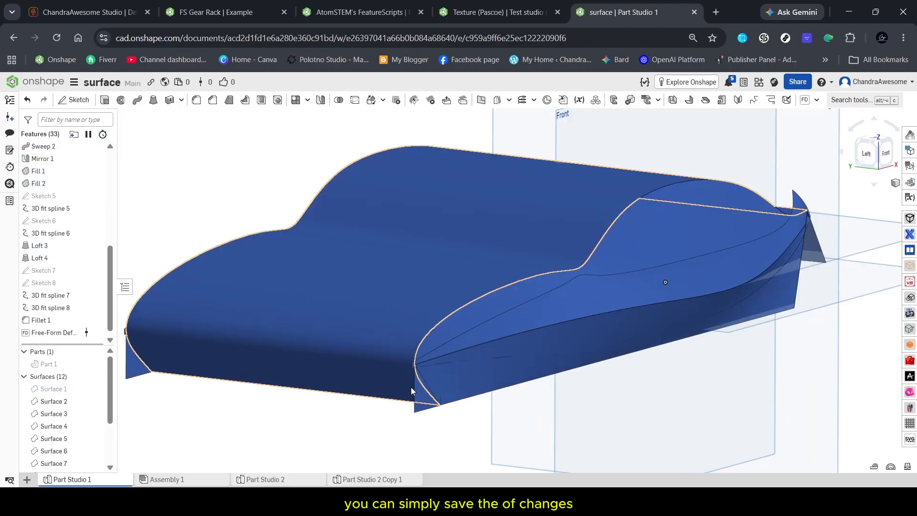
scroll(412, 388, up, 1)
right_drag(447, 344, 419, 346)
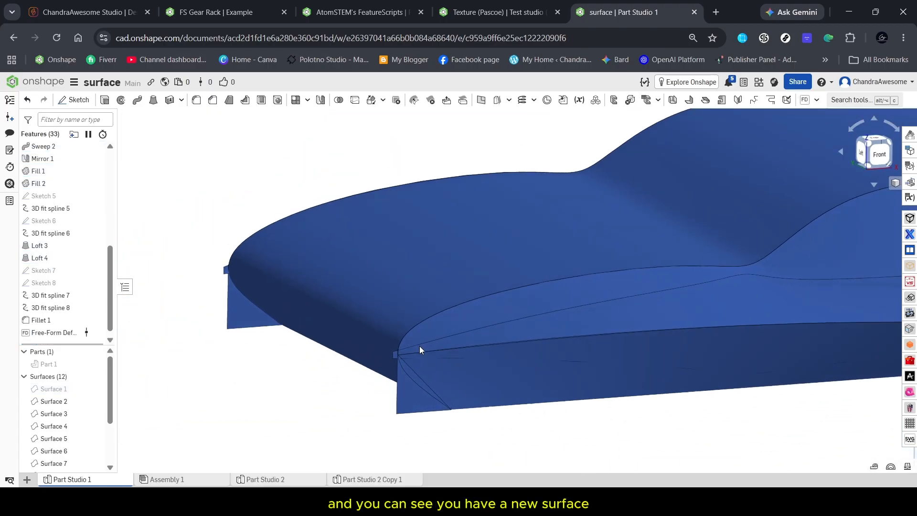
click(96, 413)
click(95, 426)
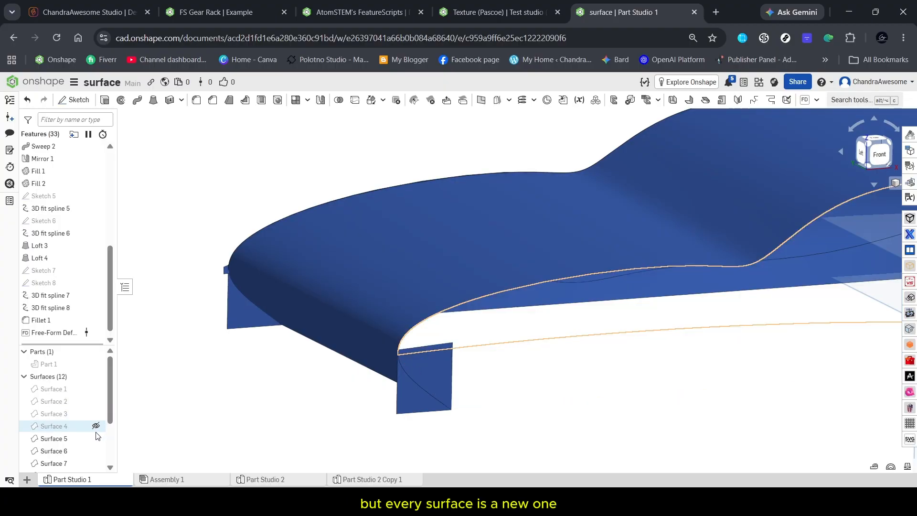
click(96, 438)
click(96, 450)
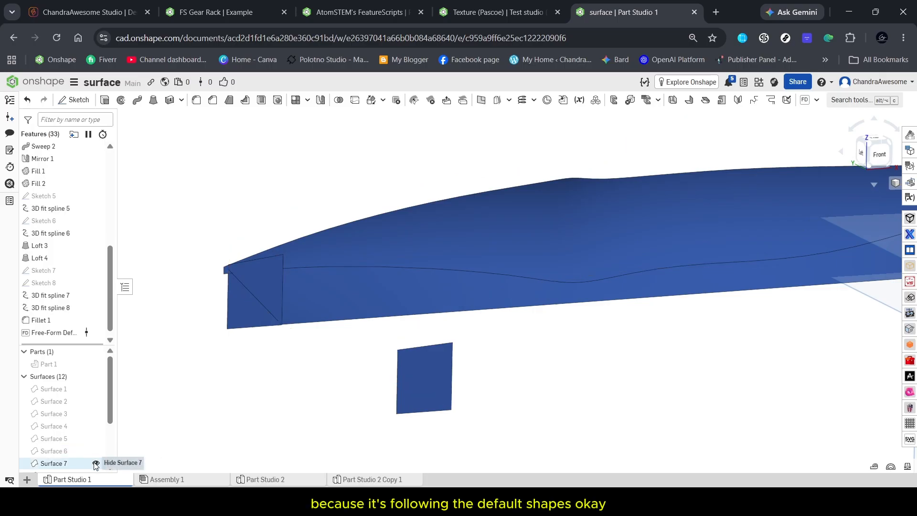
click(95, 465)
scroll(328, 354, down, 2)
right_drag(318, 297, 348, 307)
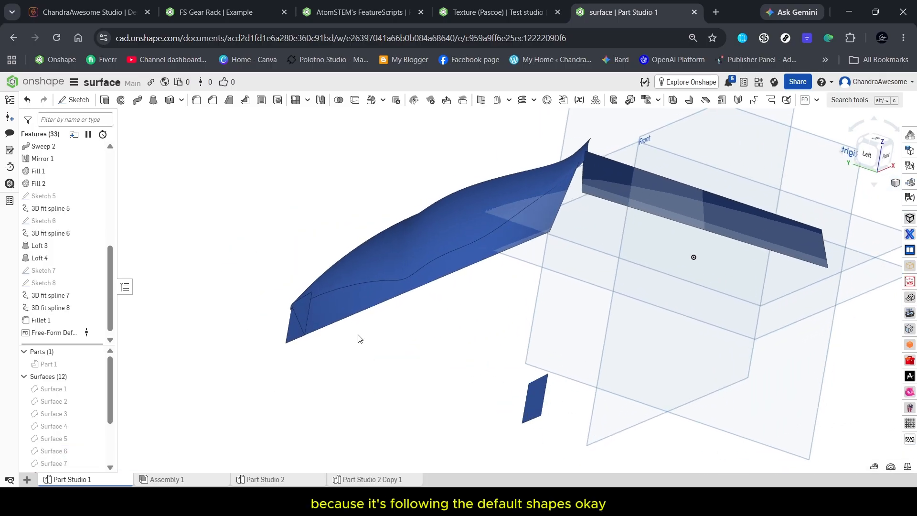
Show Surface 6 and Surface 5 again and view them from the side.
click(96, 451)
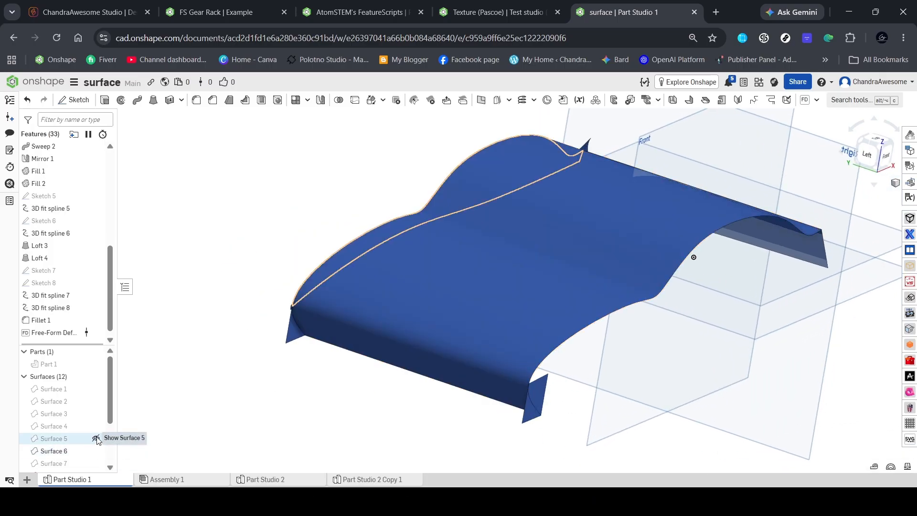
click(96, 438)
right_drag(492, 327, 207, 424)
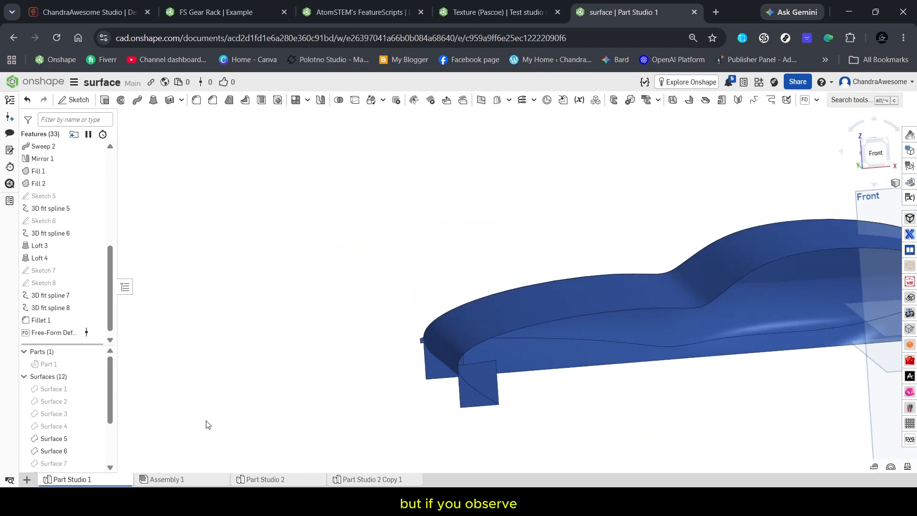
Show all surfaces and compare the deformed body with the original one overlapping it.
click(96, 377)
right_drag(368, 356, 397, 363)
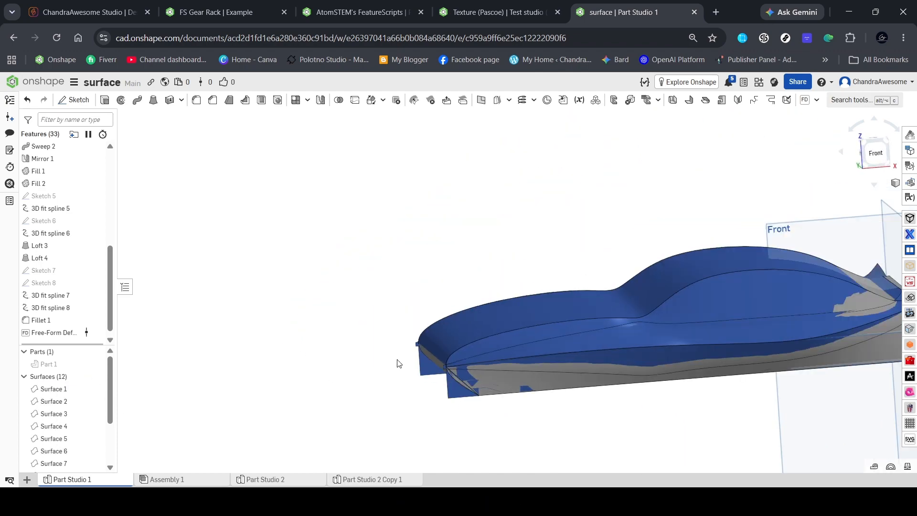
scroll(398, 363, down, 2)
scroll(519, 342, up, 2)
right_drag(519, 343, 531, 352)
scroll(490, 335, down, 3)
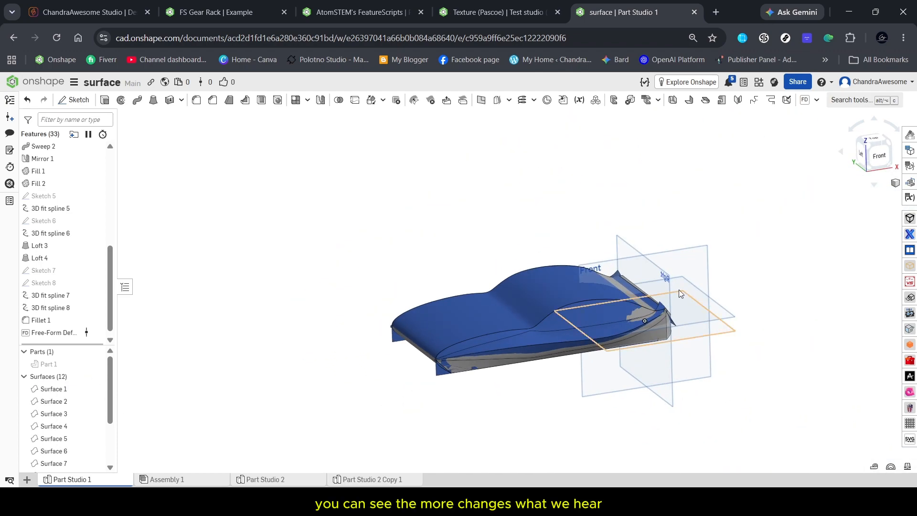
scroll(679, 289, up, 3)
right_drag(584, 364, 572, 343)
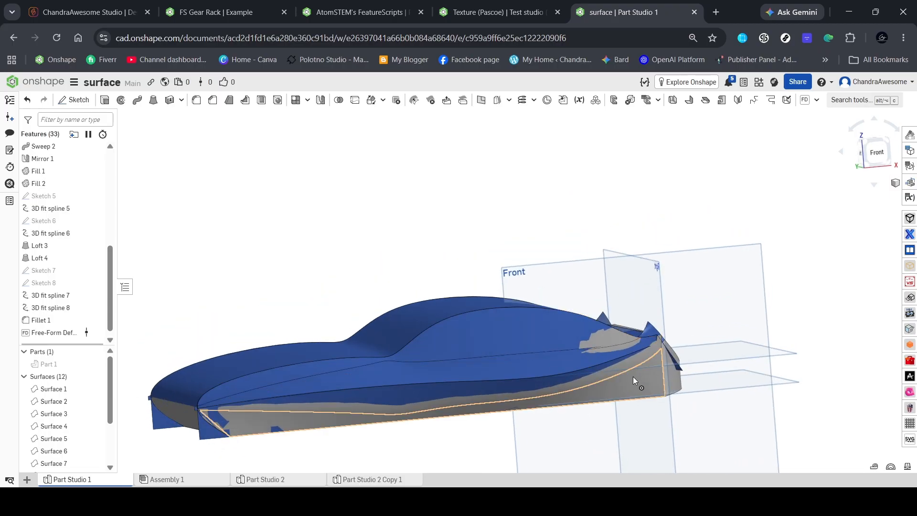
Examine the body in the Front view and at an angle for differences from the original outline.
click(876, 152)
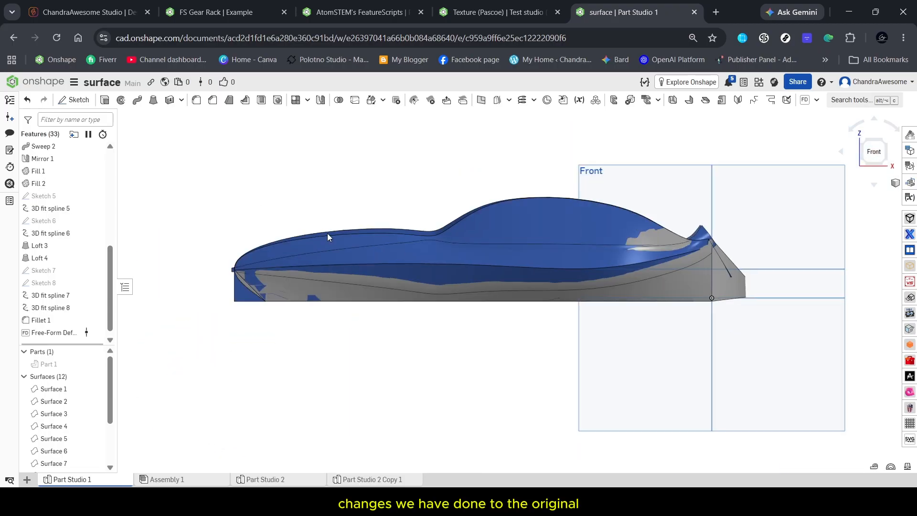
scroll(328, 235, up, 3)
right_drag(362, 249, 425, 268)
scroll(371, 237, up, 5)
scroll(400, 260, down, 5)
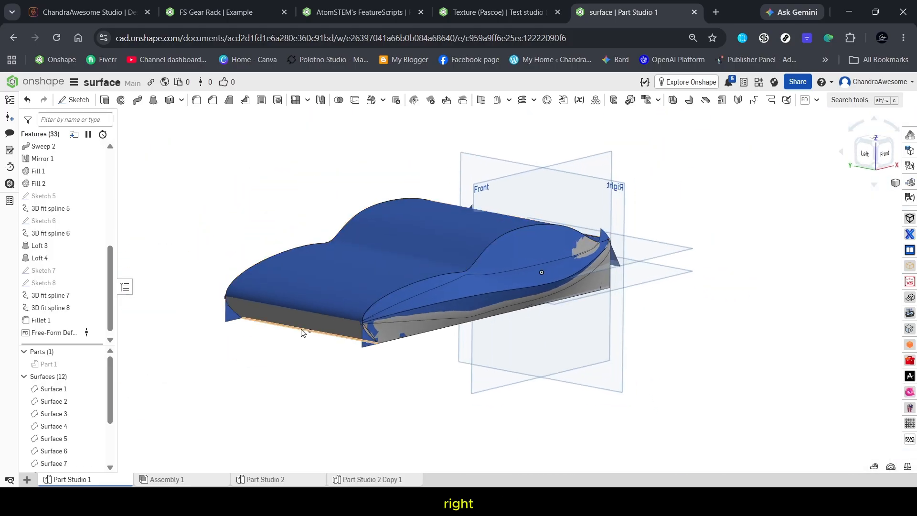
Select the lower end faces of Surface 1 and Surface 6, compare them in the Front view, and clear the selection.
click(302, 333)
click(309, 327)
right_drag(428, 401, 392, 393)
click(880, 152)
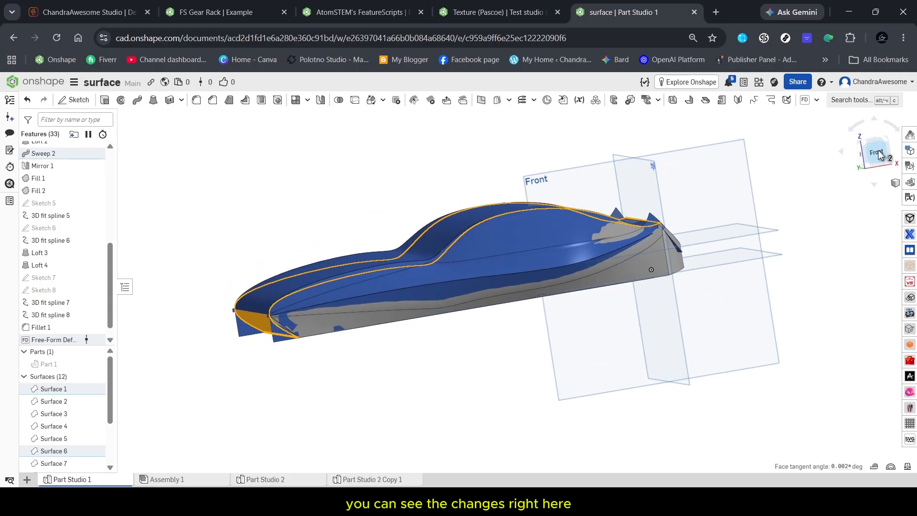
click(363, 158)
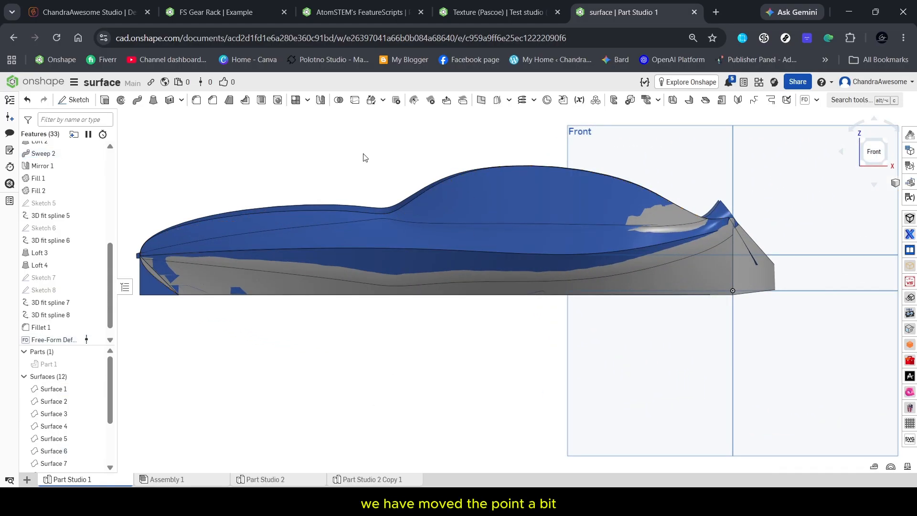
Examine the deformed body's cross shape and side surfaces from several angles.
right_drag(365, 157, 356, 216)
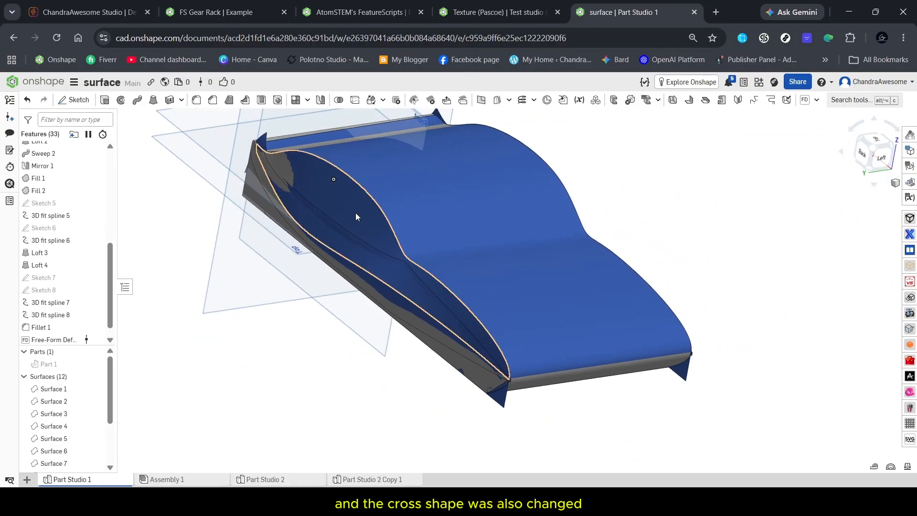
scroll(297, 314, down, 2)
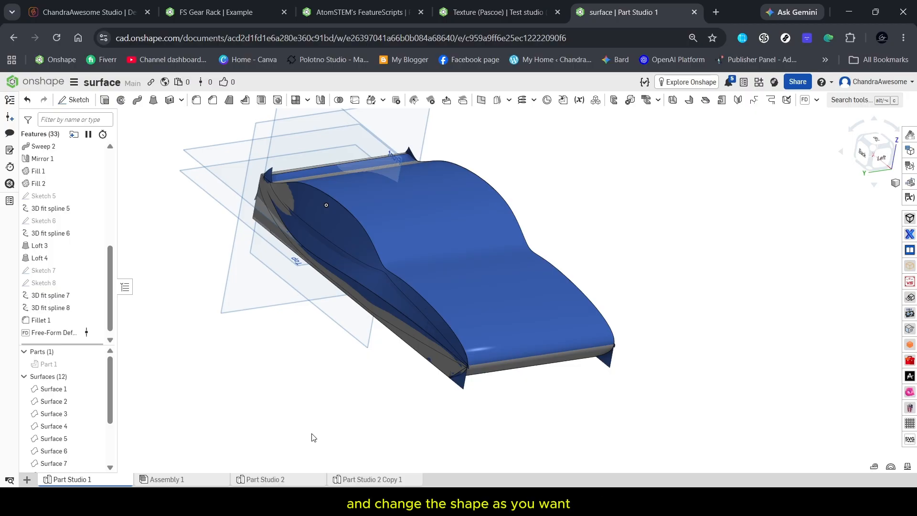
right_drag(580, 194, 491, 194)
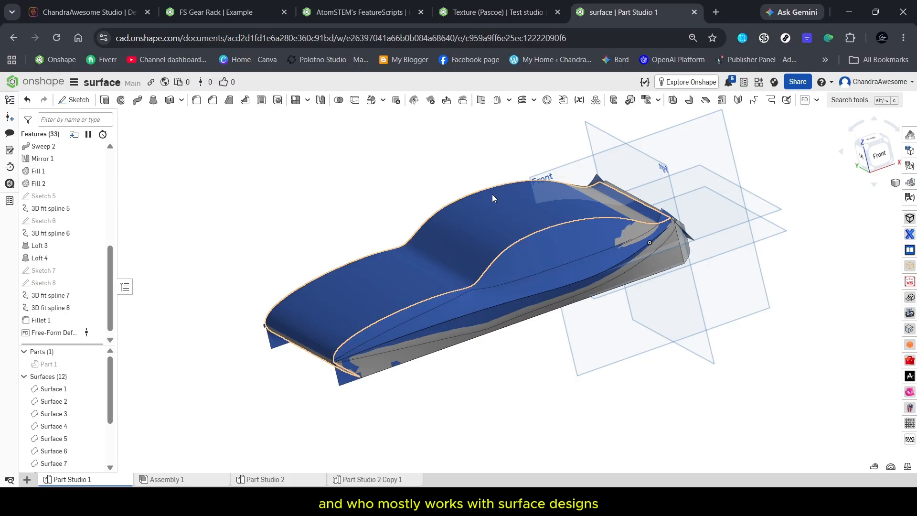
scroll(494, 210, up, 3)
right_drag(494, 212, 517, 204)
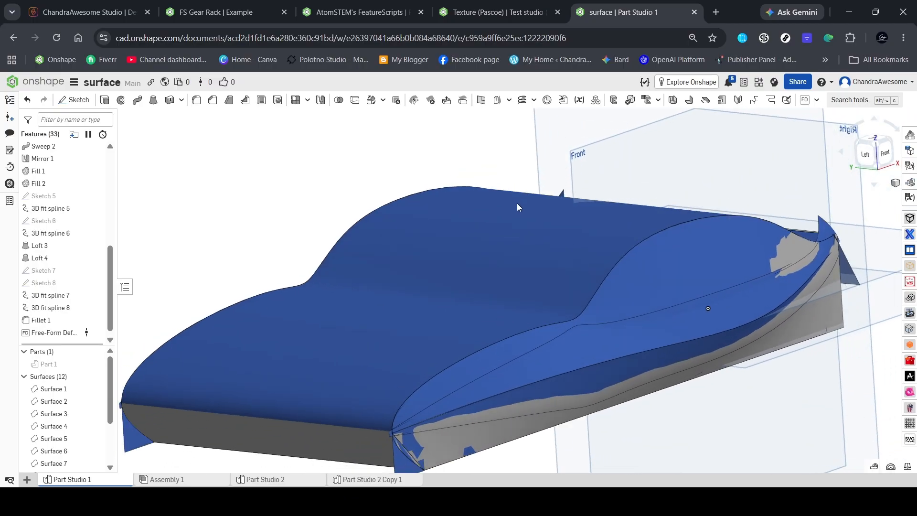